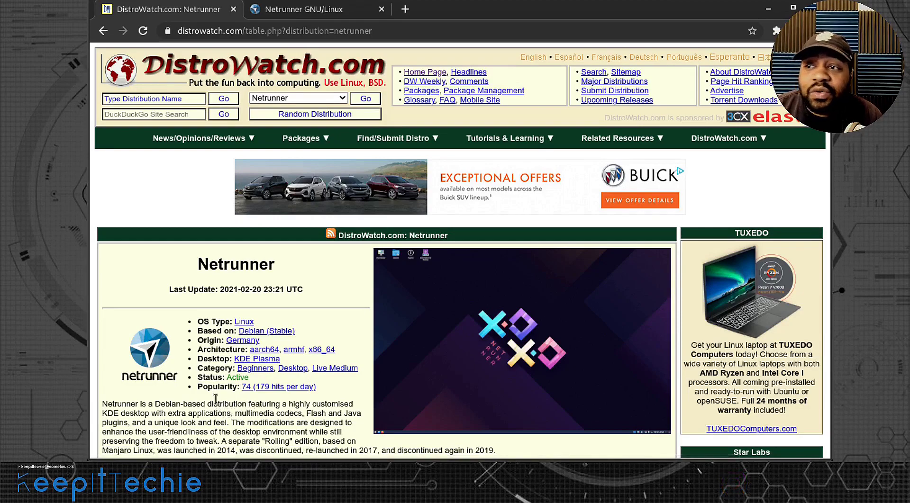
Step: Review the Netrunner description, popularity figures and summary table on DistroWatch
scroll(261, 374, "down", 2)
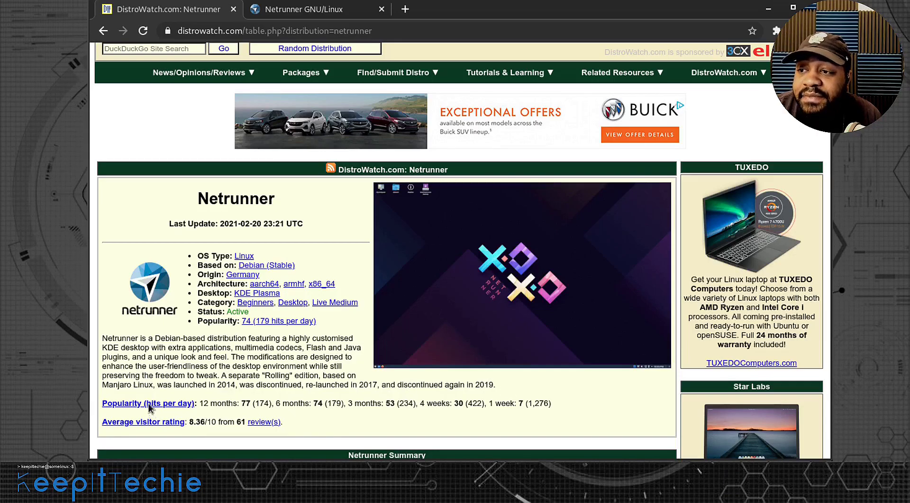
scroll(156, 414, "down", 3)
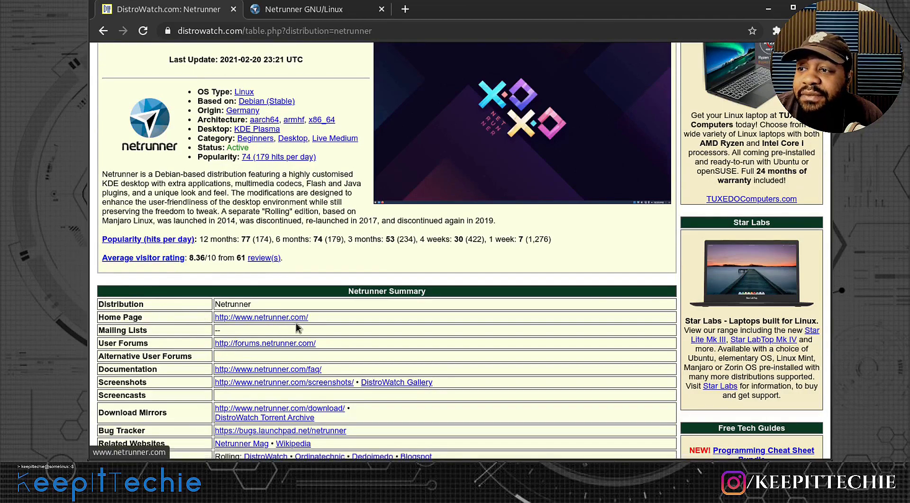
scroll(338, 340, "up", 5)
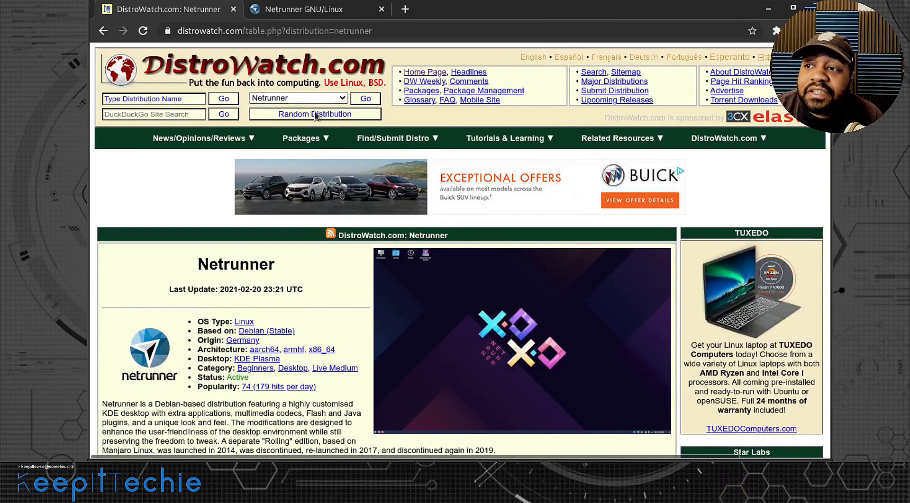
Step: Switch to the Netrunner website and look over its home page and the available editions
left_click(319, 13)
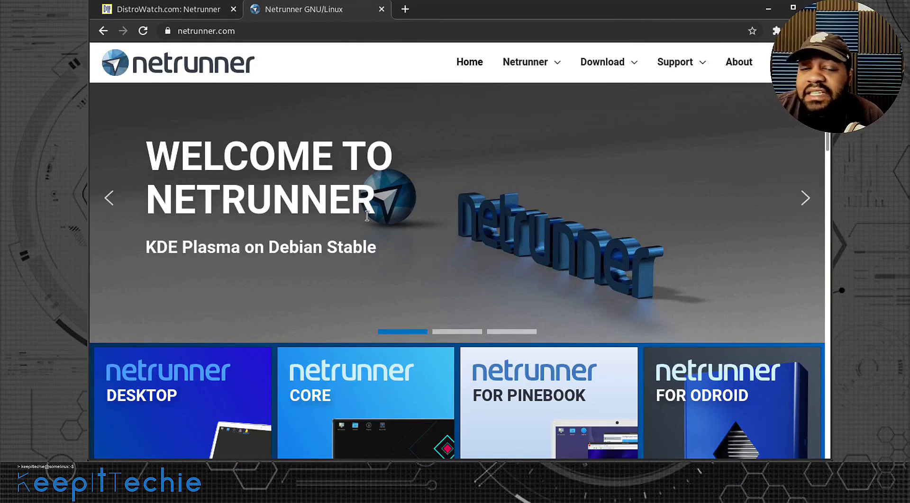
scroll(378, 229, "down", 2)
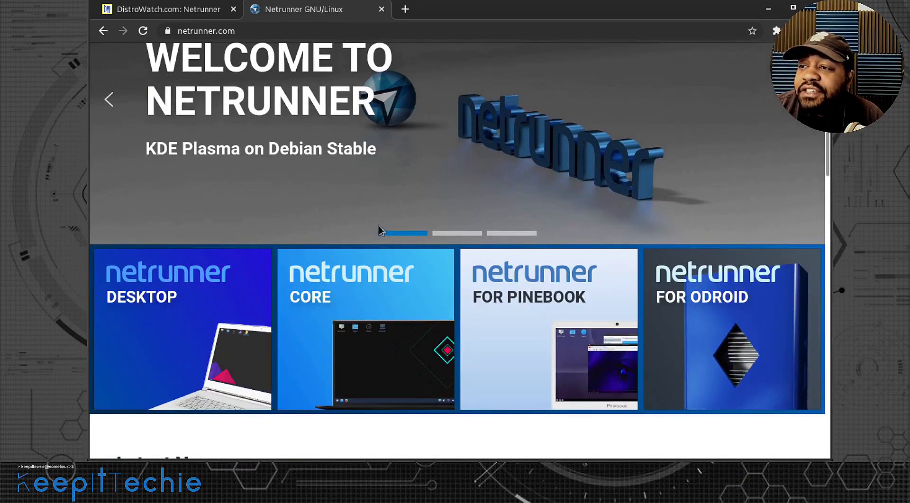
scroll(382, 230, "up", 2)
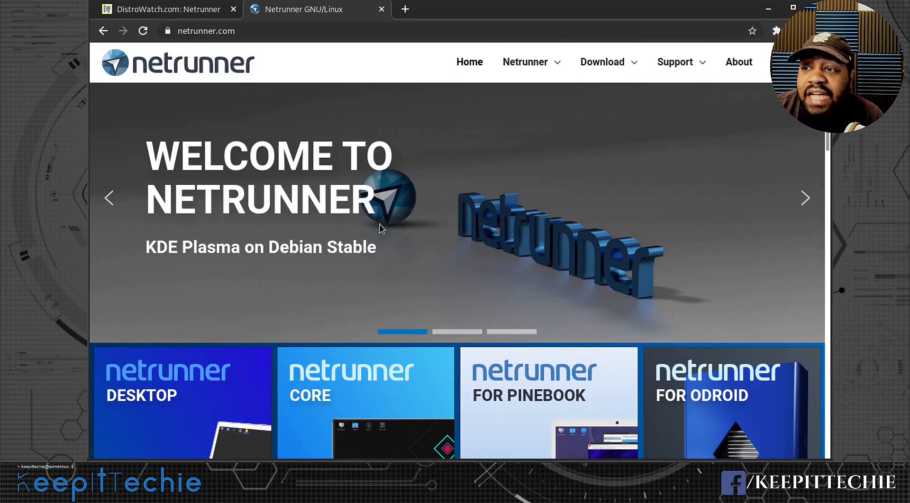
scroll(380, 226, "down", 2)
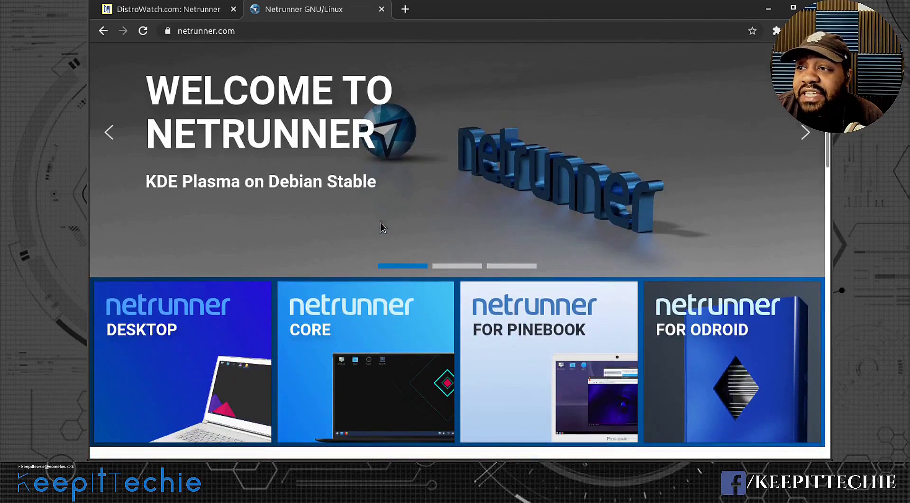
scroll(380, 222, "up", 2)
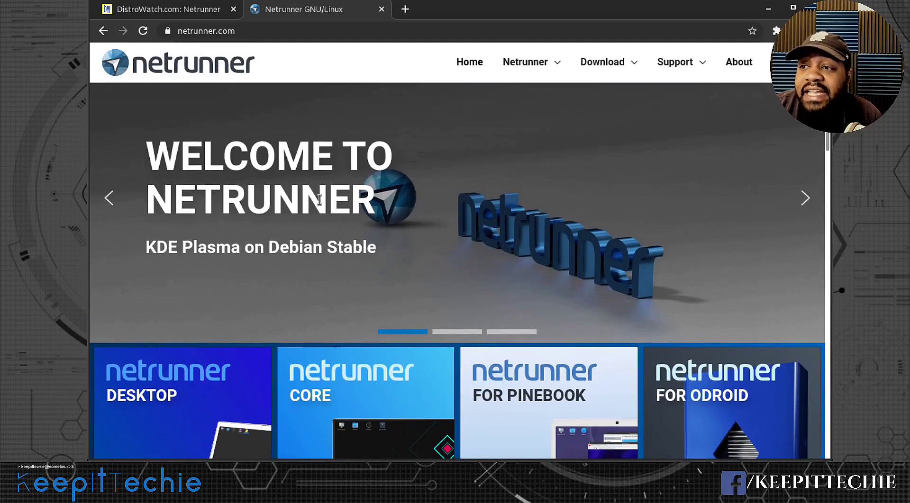
scroll(323, 204, "down", 6)
scroll(326, 203, "down", 3)
scroll(326, 203, "up", 9)
Step: Open the Netrunner Intro page and read about the versions, Plasma finetuning, applications and minimum system requirements
mouse_move(556, 63)
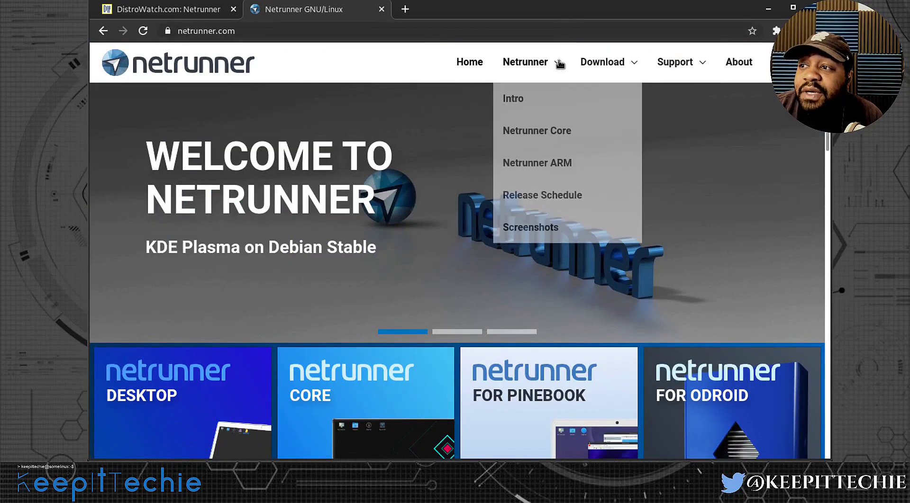
left_click(533, 107)
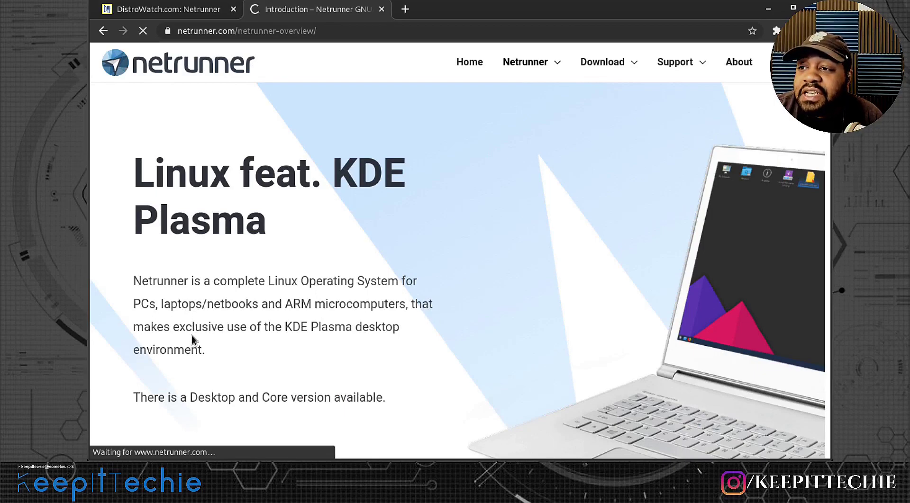
scroll(248, 334, "down", 10)
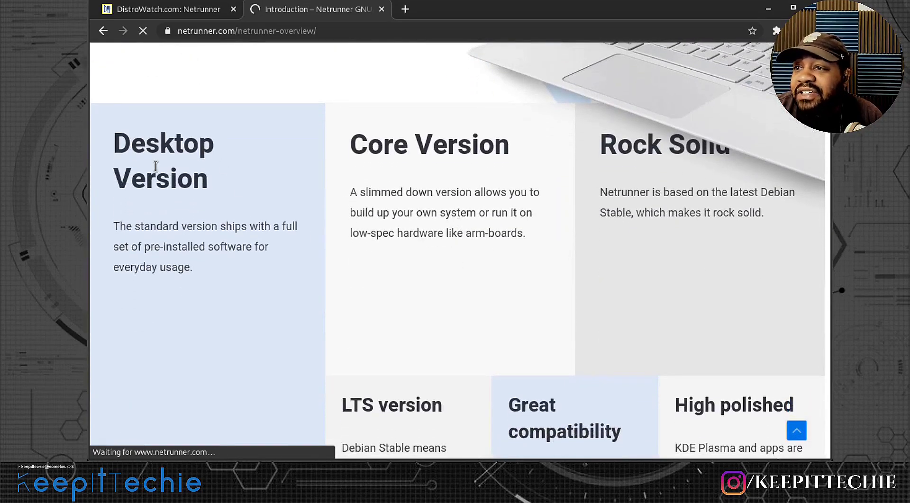
scroll(157, 180, "up", 2)
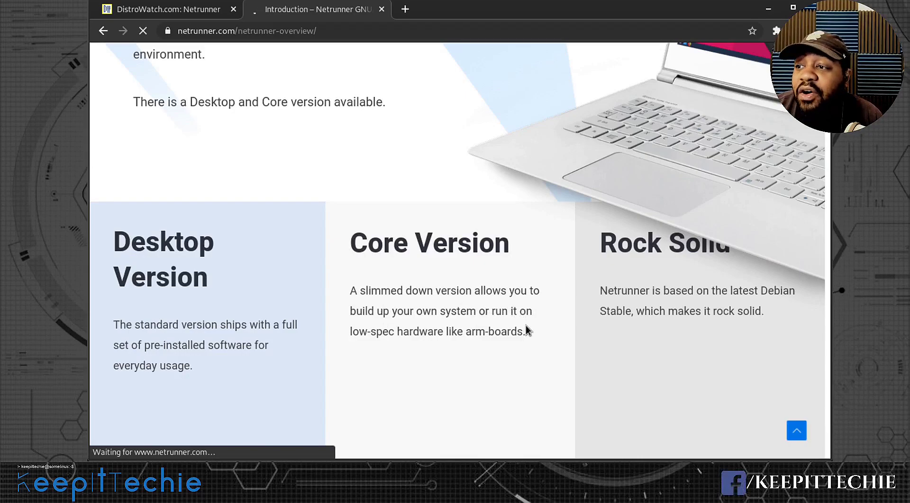
scroll(432, 294, "down", 15)
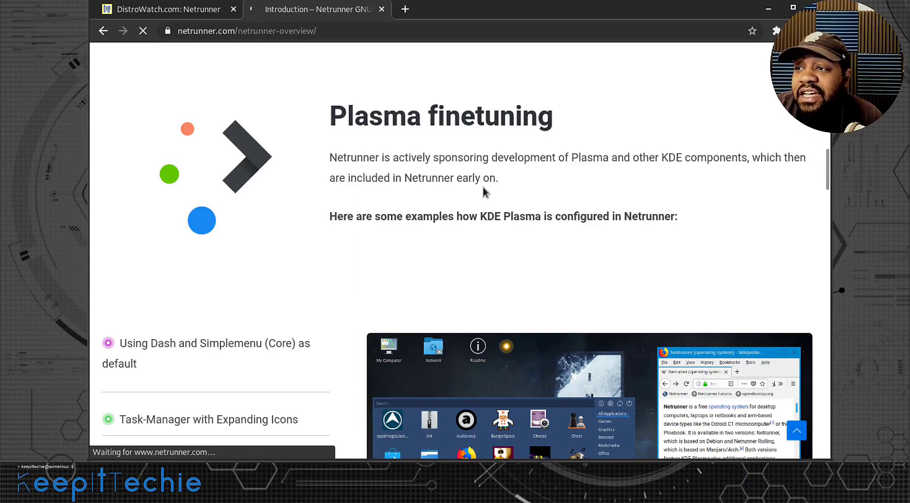
scroll(483, 189, "down", 3)
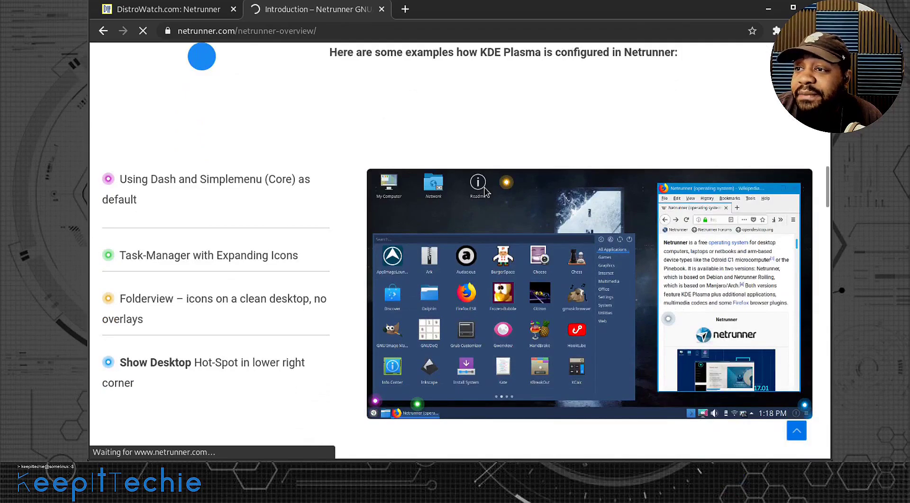
scroll(483, 188, "down", 15)
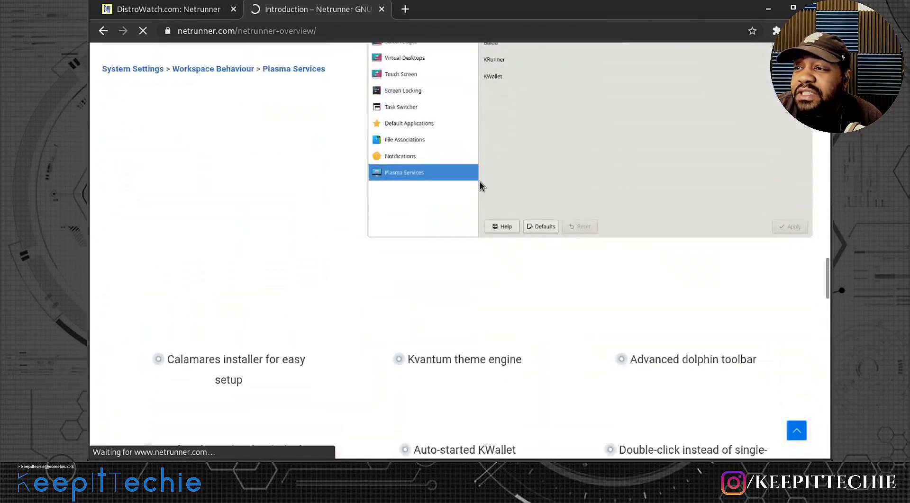
scroll(480, 182, "down", 14)
scroll(480, 185, "down", 5)
scroll(480, 184, "up", 1)
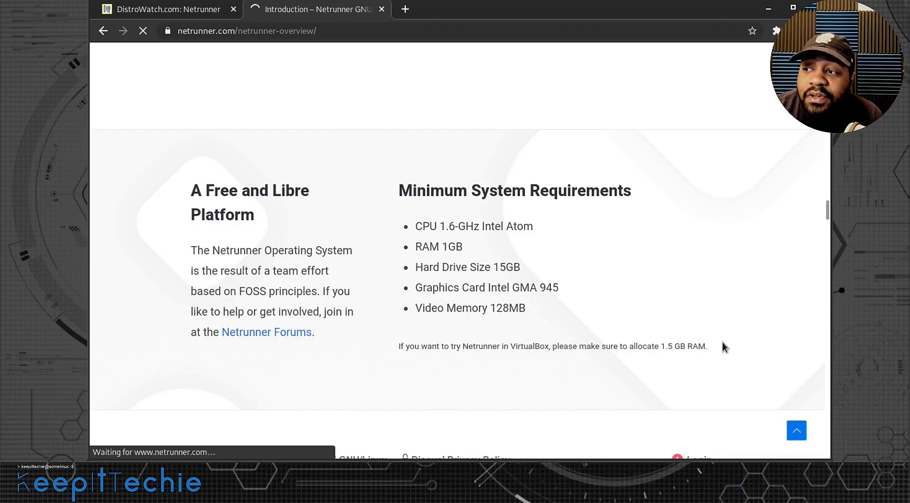
scroll(402, 284, "down", 10)
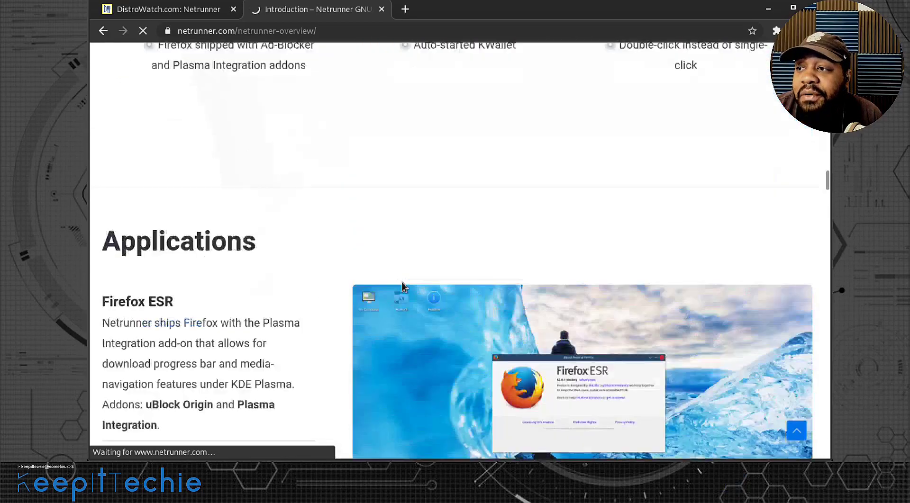
scroll(416, 277, "up", 15)
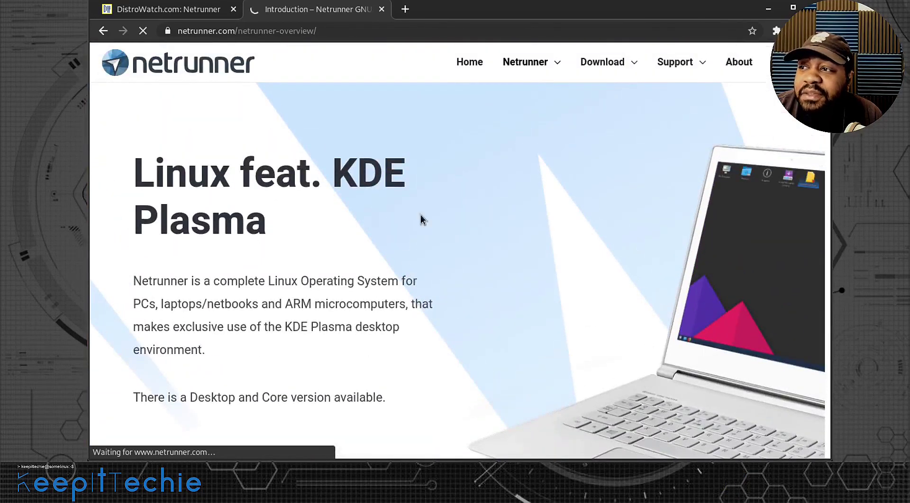
Step: Open the standard Netrunner download page and examine the base, size, live login and installation notes of the 21.01 release
mouse_move(620, 71)
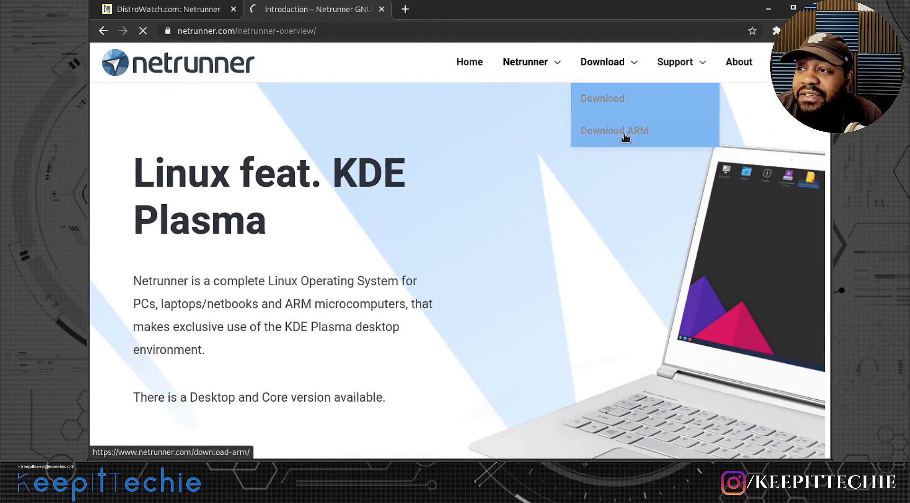
left_click(593, 98)
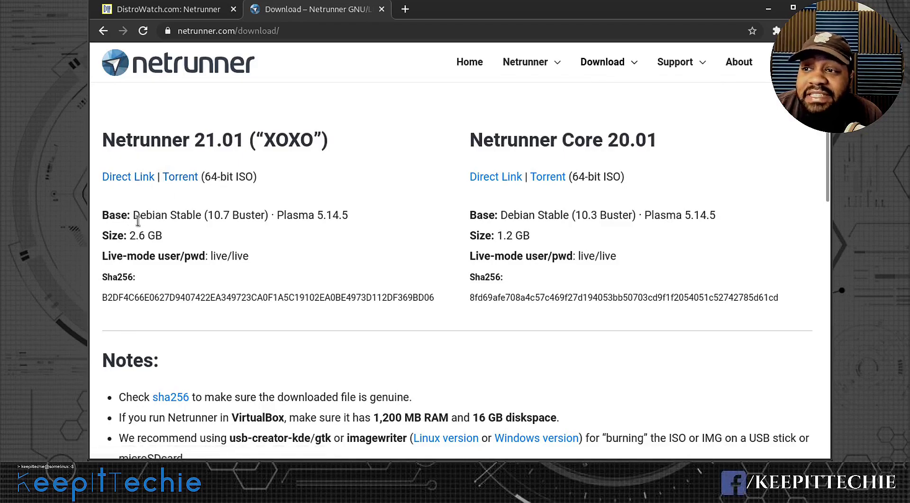
left_click_drag(136, 213, 351, 221)
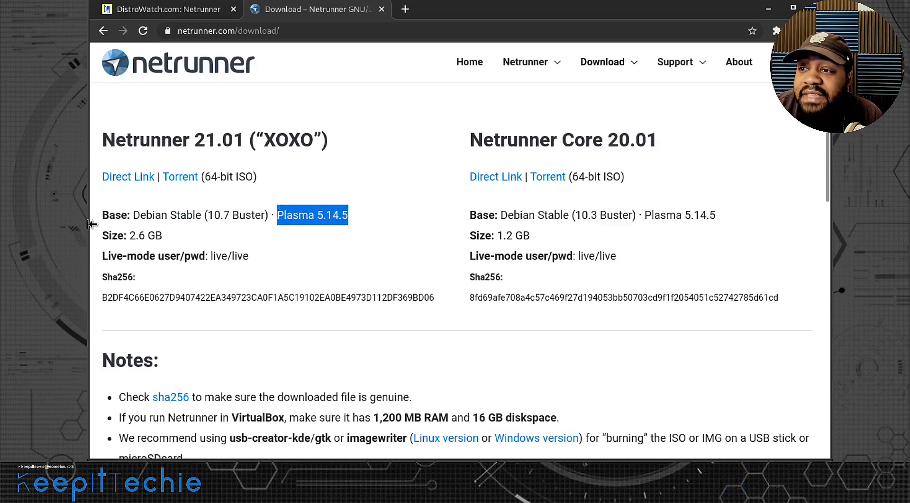
left_click_drag(101, 236, 148, 236)
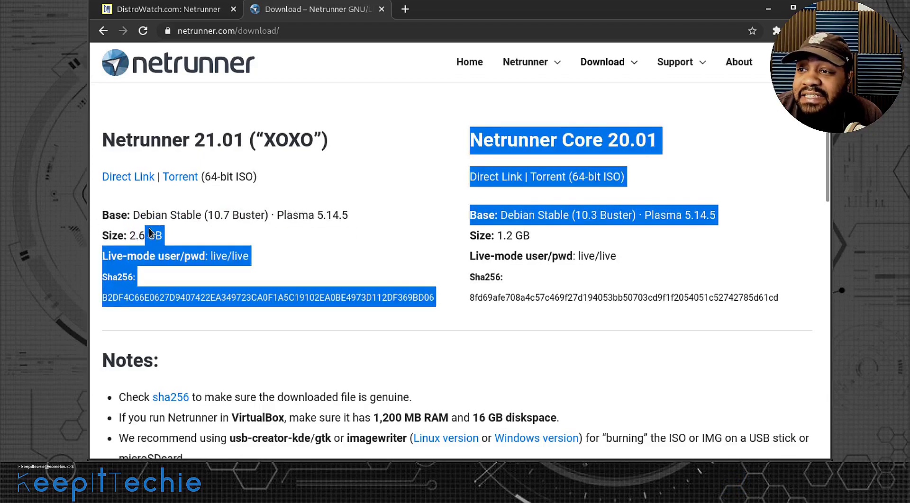
left_click(150, 235)
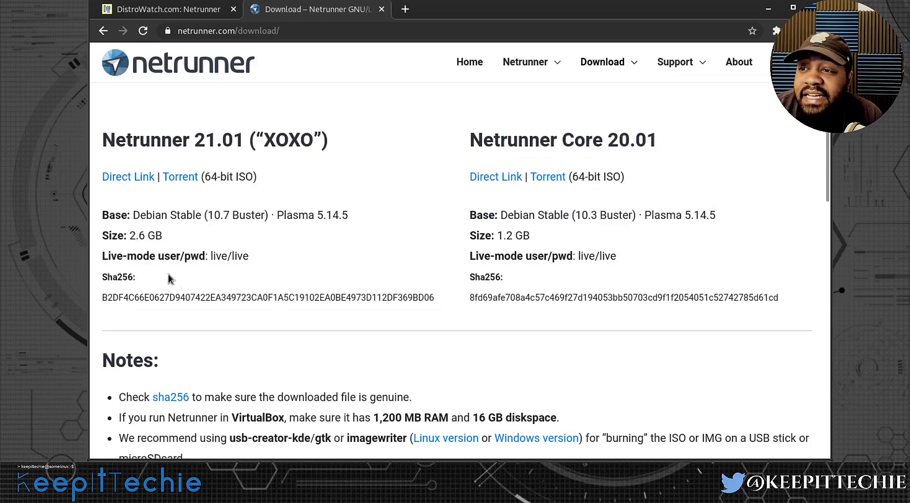
mouse_move(249, 258)
left_mouse_down()
mouse_move(208, 254)
mouse_move(258, 256)
left_mouse_up()
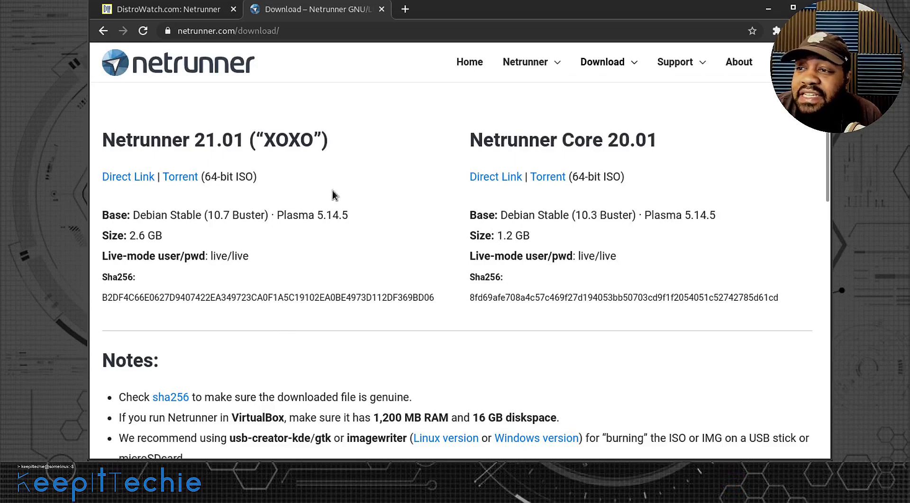
scroll(357, 188, "down", 5)
scroll(366, 189, "up", 4)
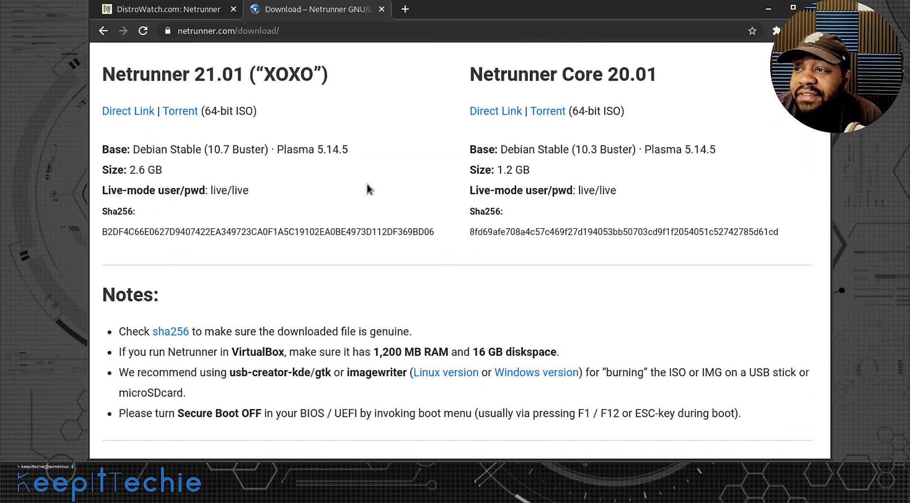
scroll(370, 186, "up", 2)
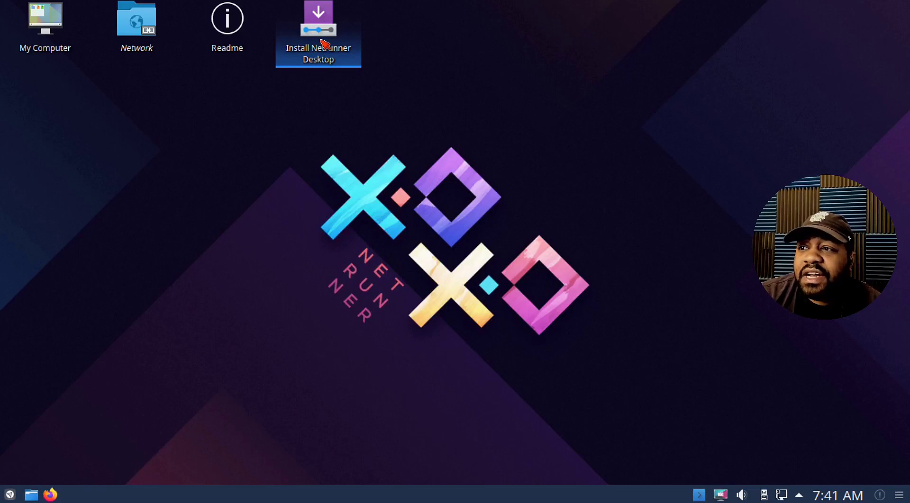
Step: Launch the Netrunner Desktop installer in American English and set the location to region America, zone Los Angeles
left_click(326, 43)
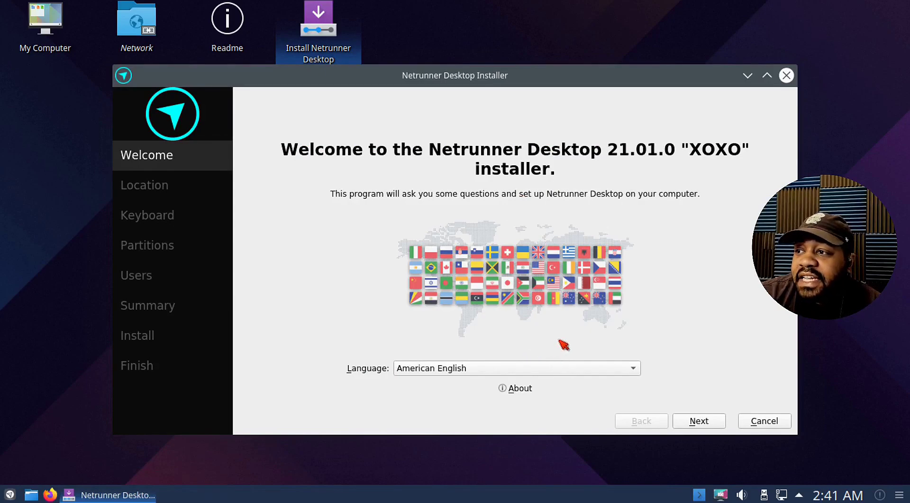
left_click(701, 423)
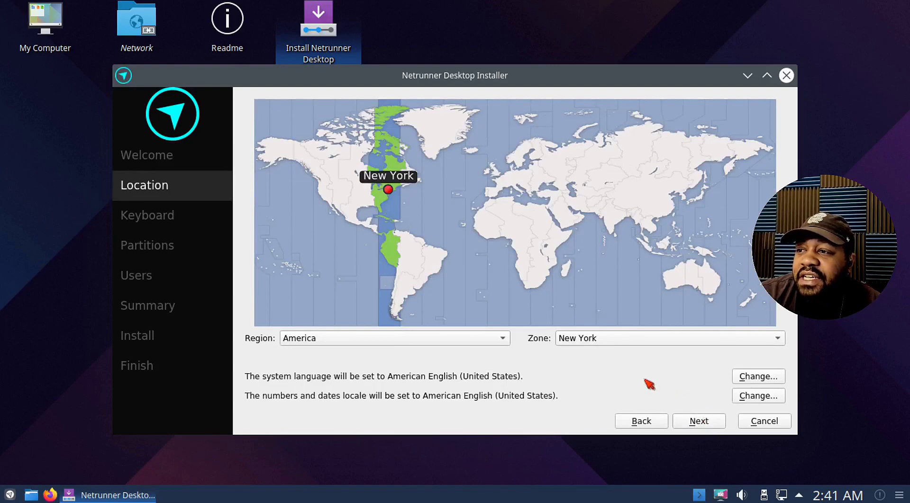
left_click(333, 198)
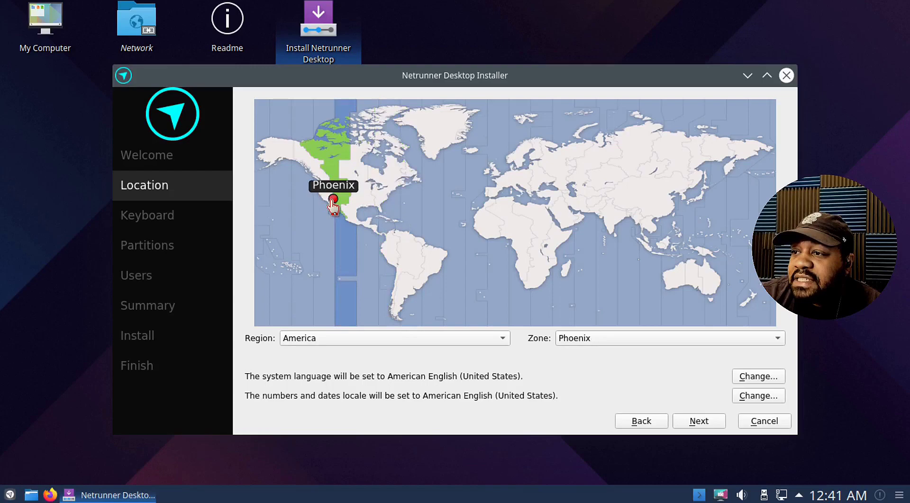
left_click(332, 204)
left_click(325, 199)
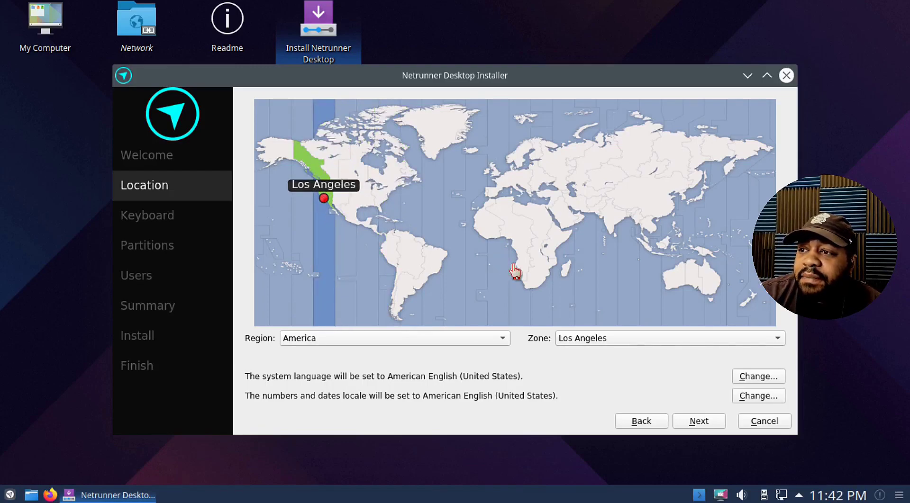
left_click(704, 422)
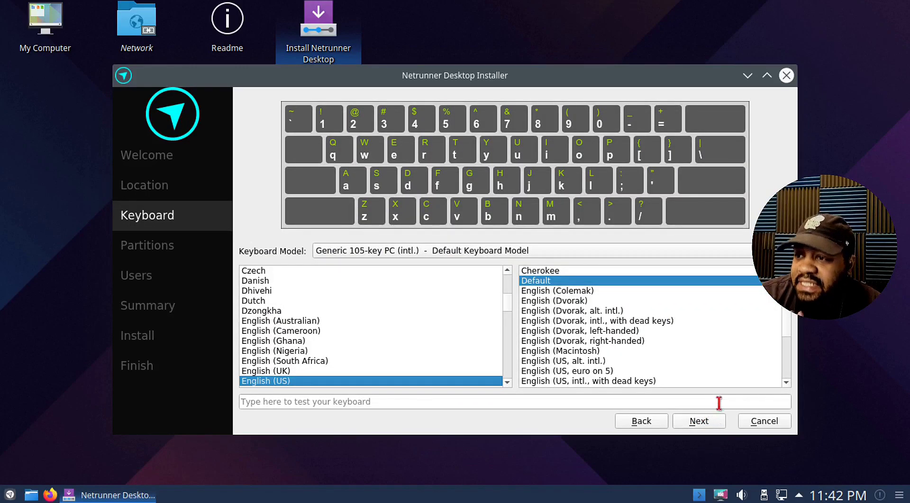
Step: Accept the default English (US) keyboard layout and choose Erase disk for the 30.0 GiB VBOX hard disk
left_click(702, 421)
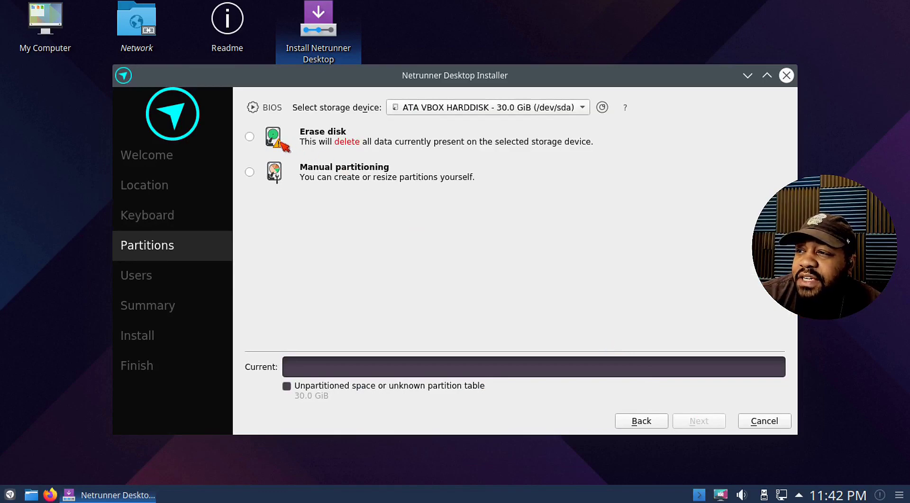
left_click(248, 138)
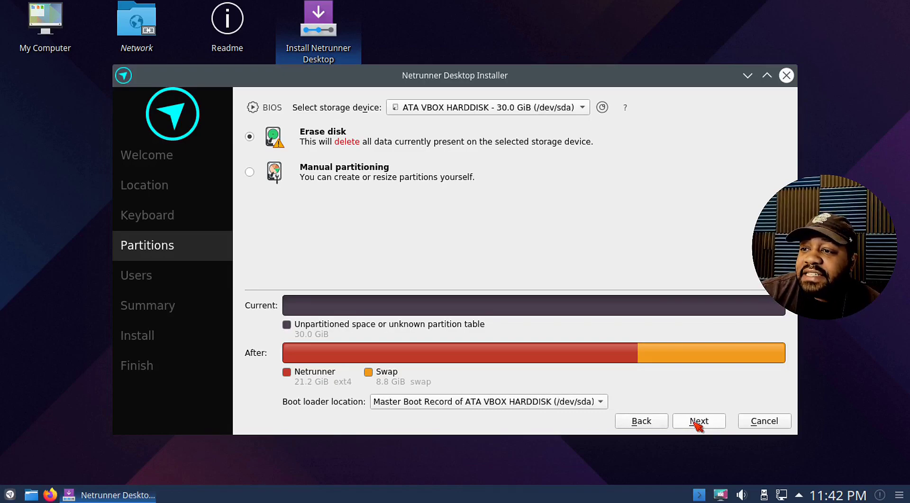
left_click(692, 425)
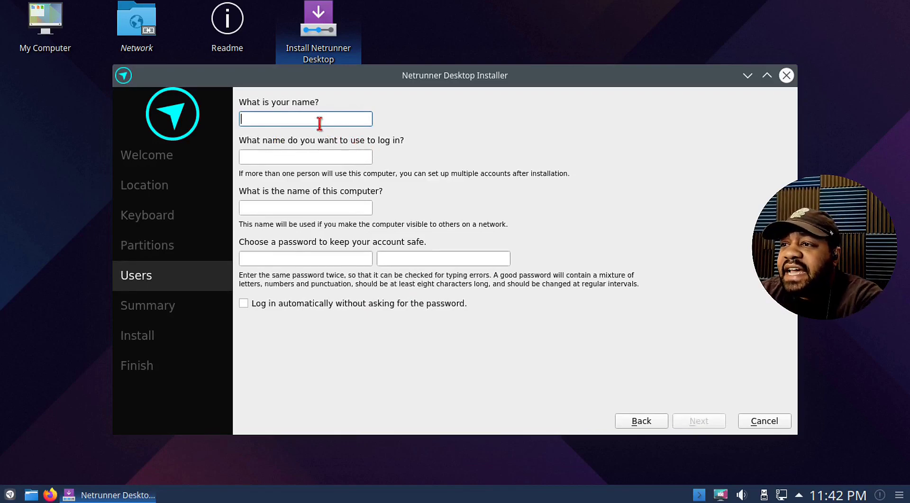
type("jo")
key("BackSpace")
key("BackSpace")
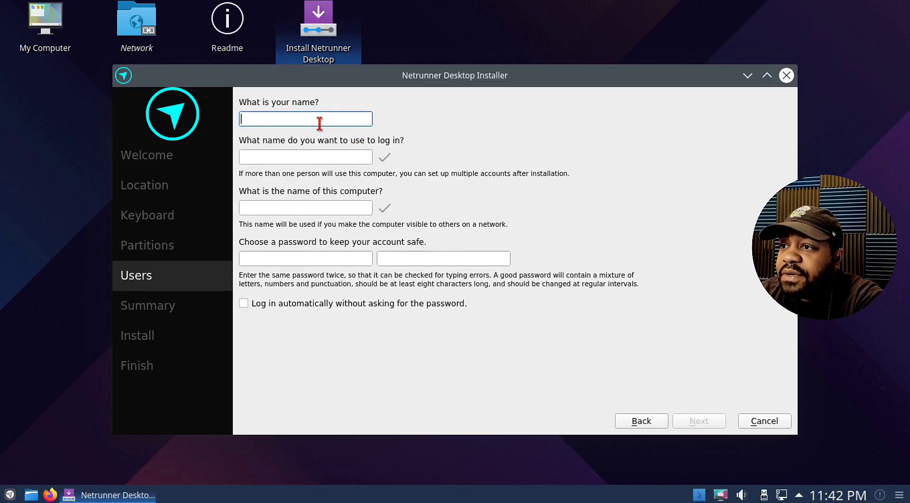
Step: Fill in the user's name, keep the suggested login and computer names, enter the account password twice, and continue to the installation summary
type("josh")
key("Tab")
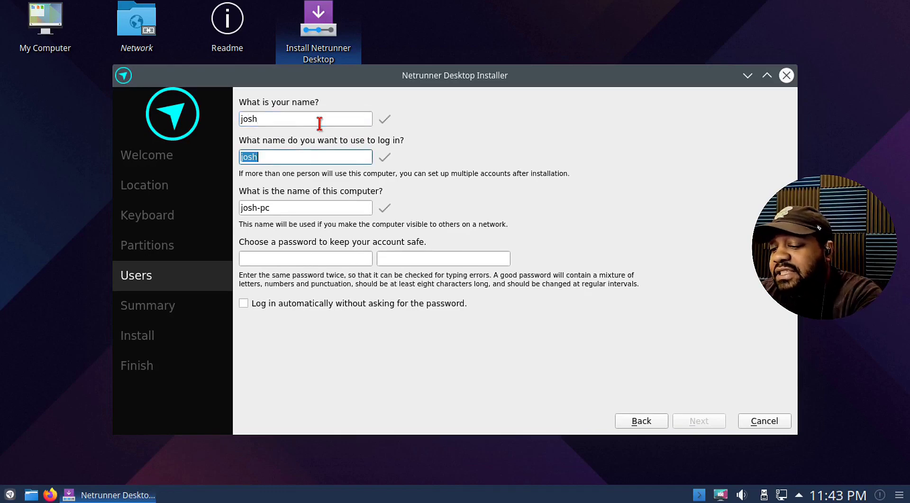
key("Tab")
key("Tab")
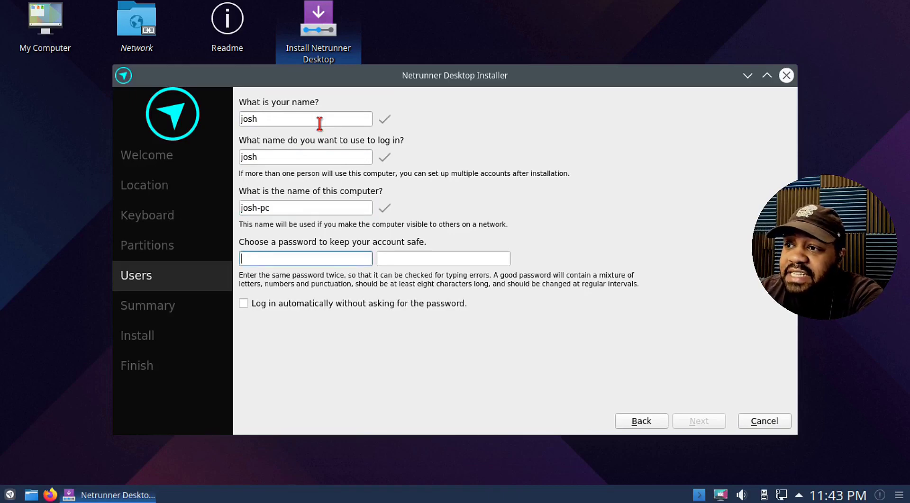
type("•••••••••")
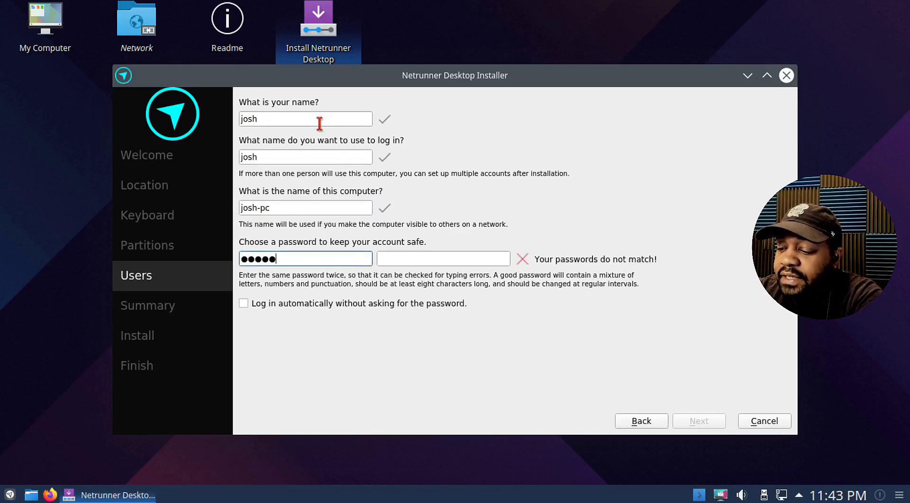
key("Tab")
type("•••••••••")
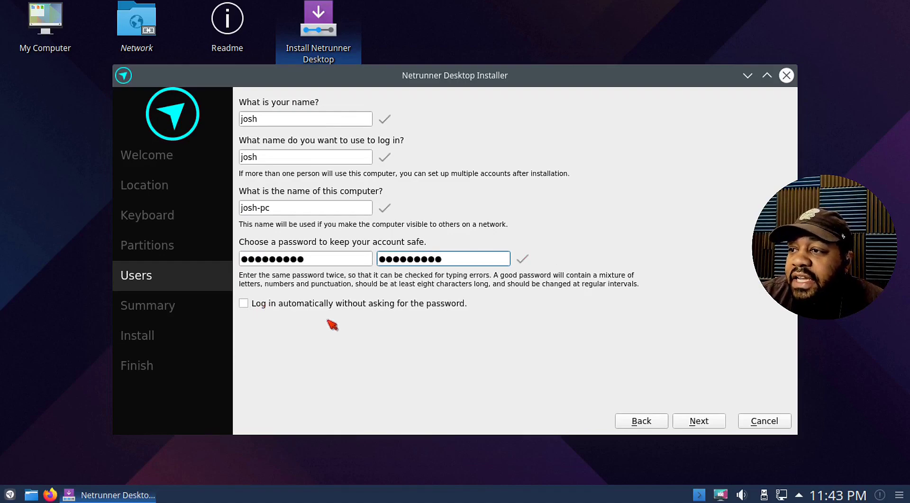
left_click(699, 422)
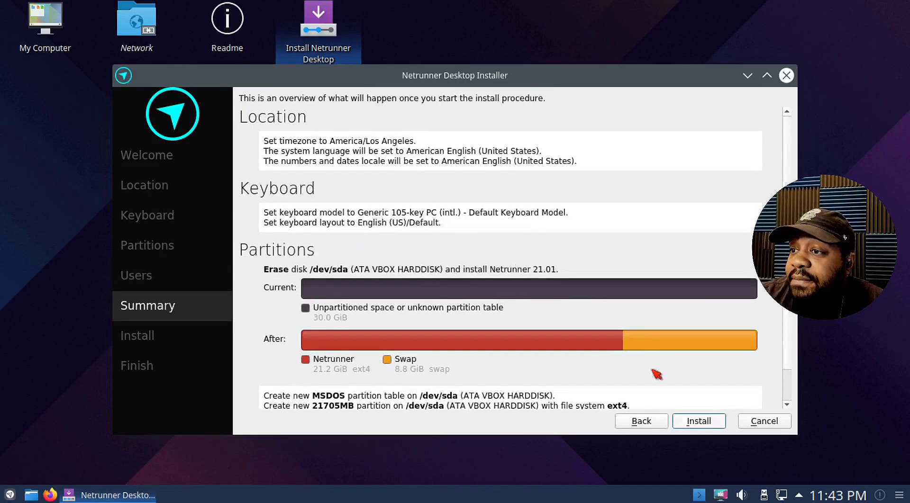
Step: Review the partition changes in the summary, install Netrunner 21.01, and finish with Restart now enabled
scroll(632, 292, "down", 1)
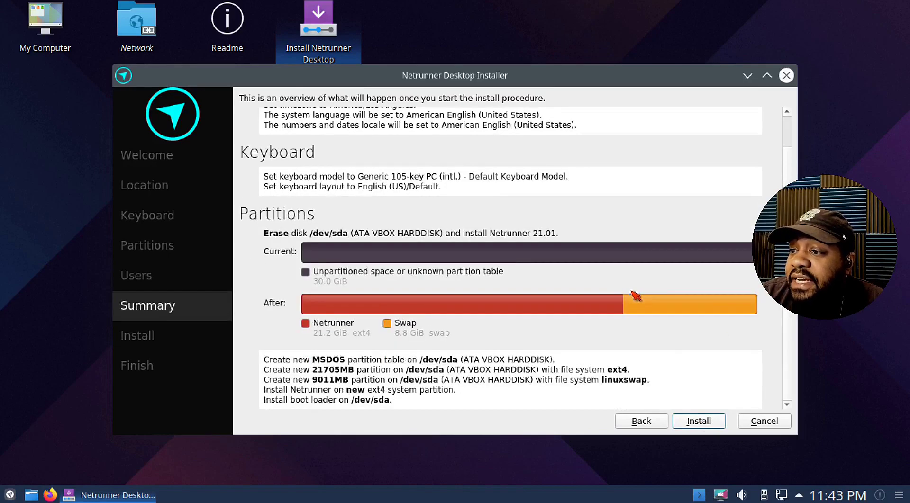
left_click(705, 421)
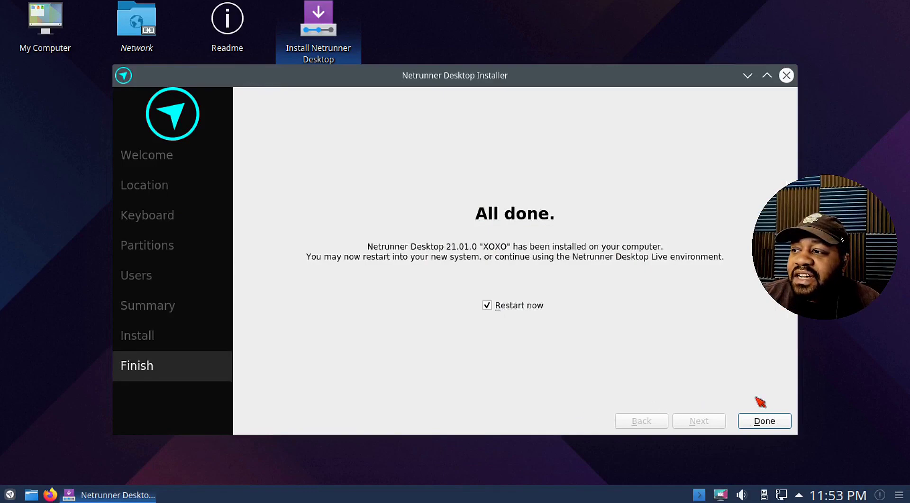
left_click(774, 423)
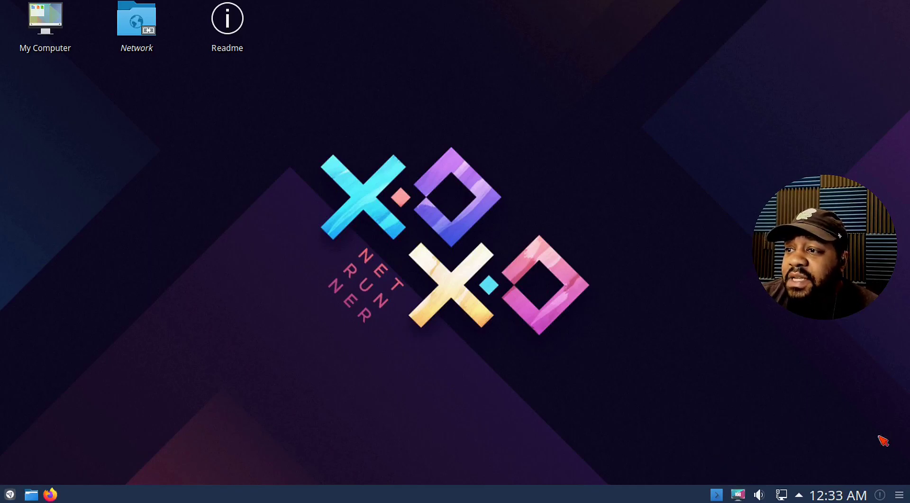
Step: Open the drop-down terminal and run "sudo apt update", authenticating with the account password
left_click(716, 495)
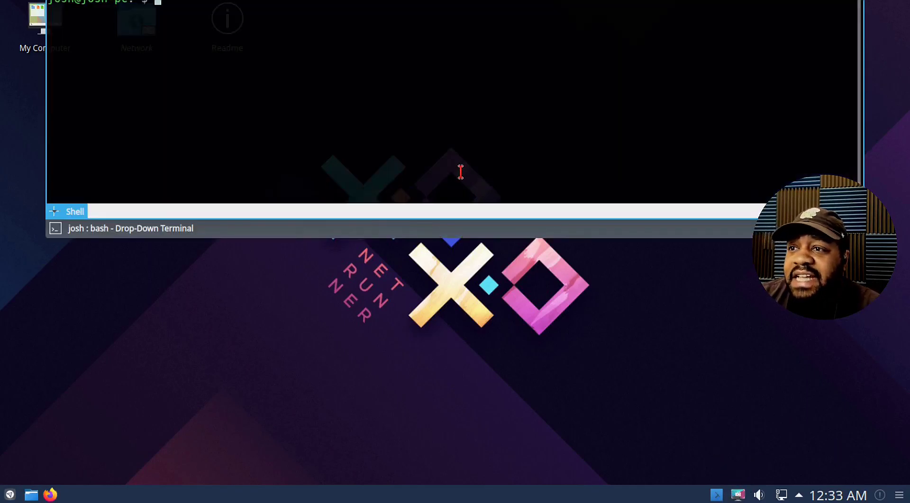
type("sud")
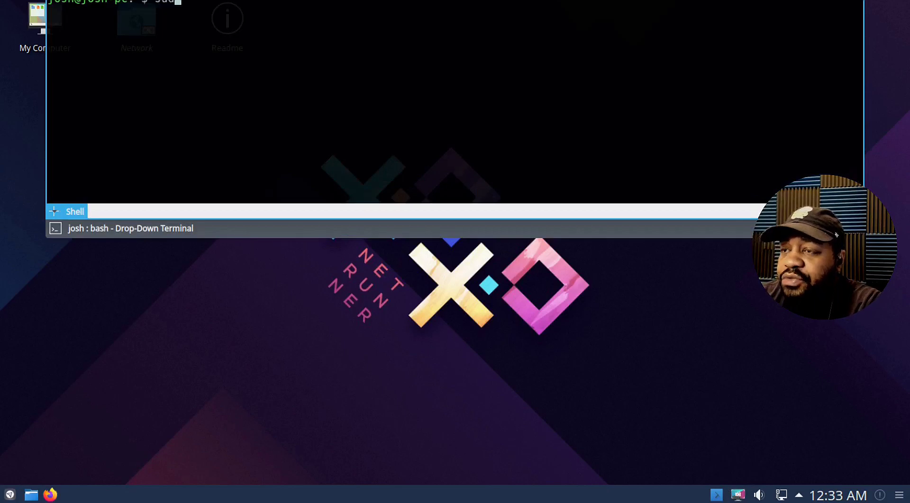
type("o apt update")
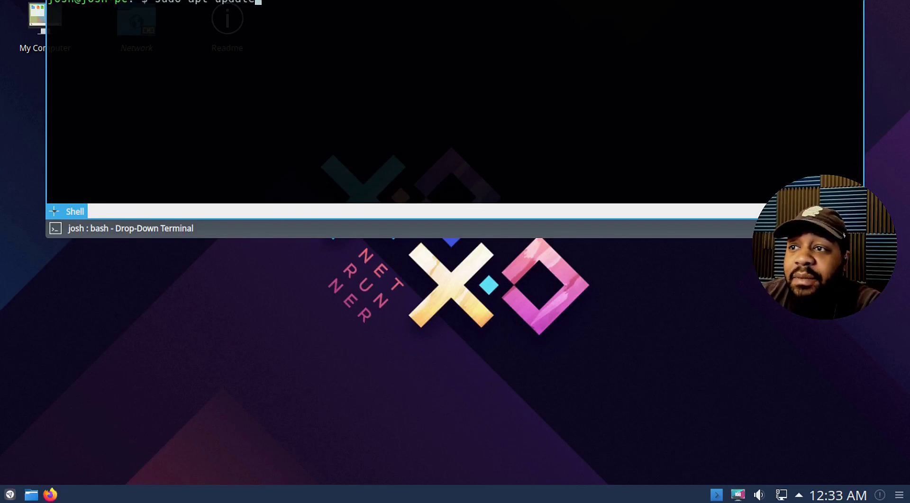
key("Return")
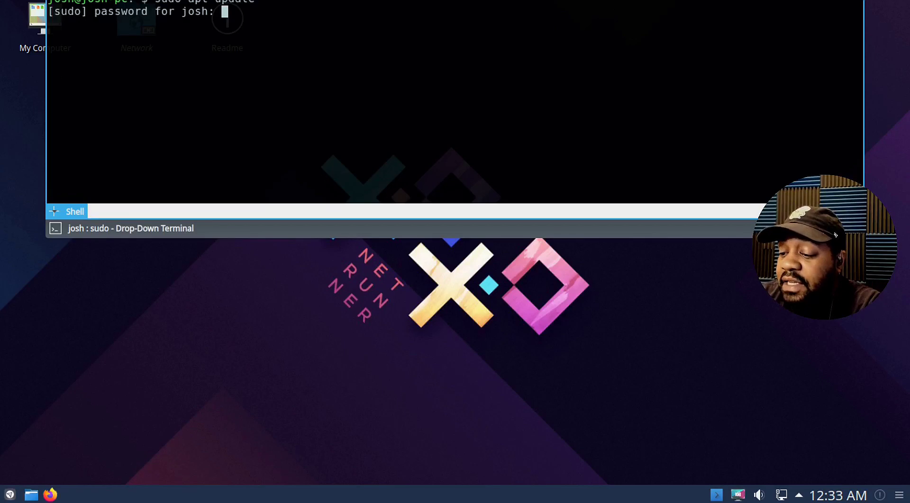
key("Return")
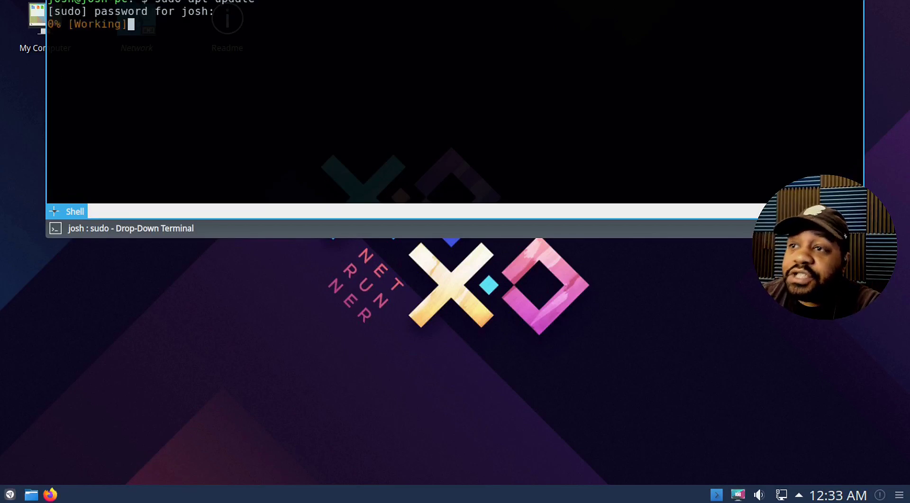
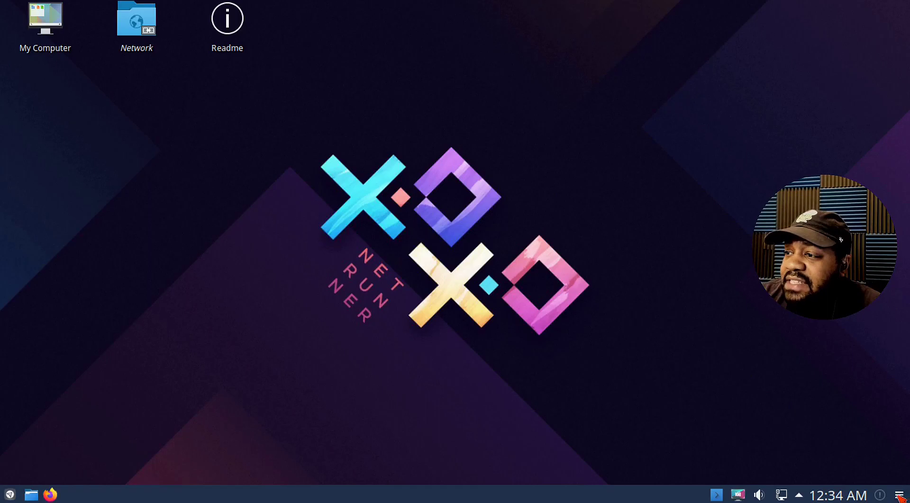
Step: Enter the desktop panel's edit mode, examine its widget and layout options, and leave it without changes
left_click(899, 495)
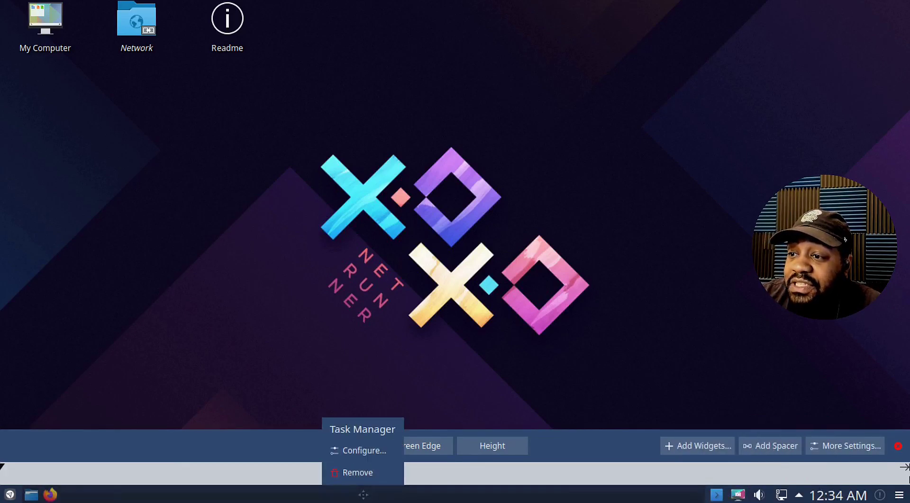
mouse_move(390, 495)
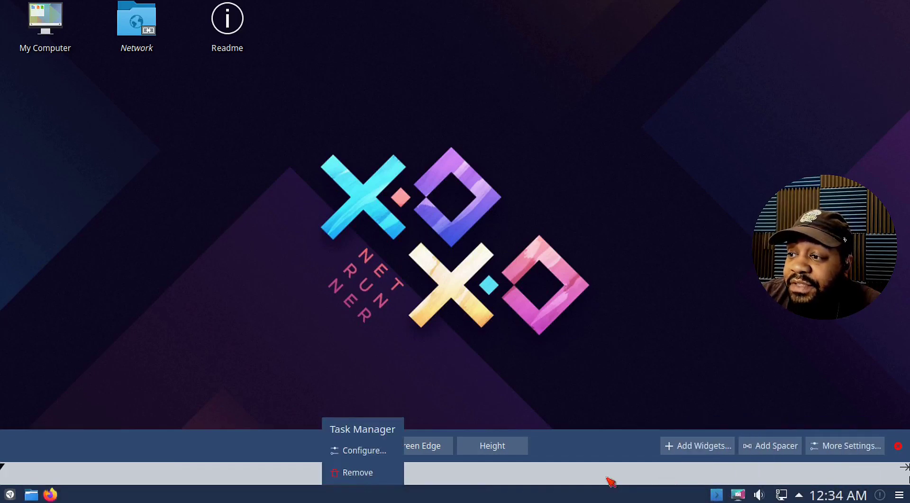
mouse_move(837, 494)
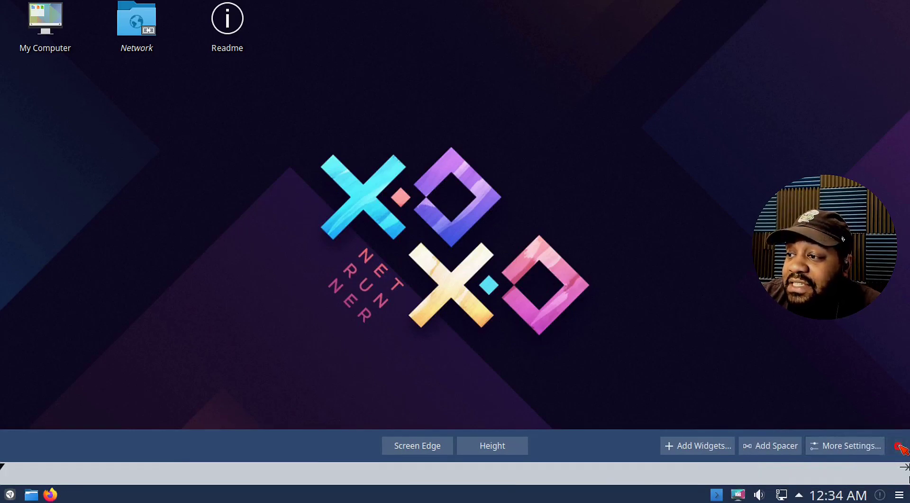
left_click(899, 447)
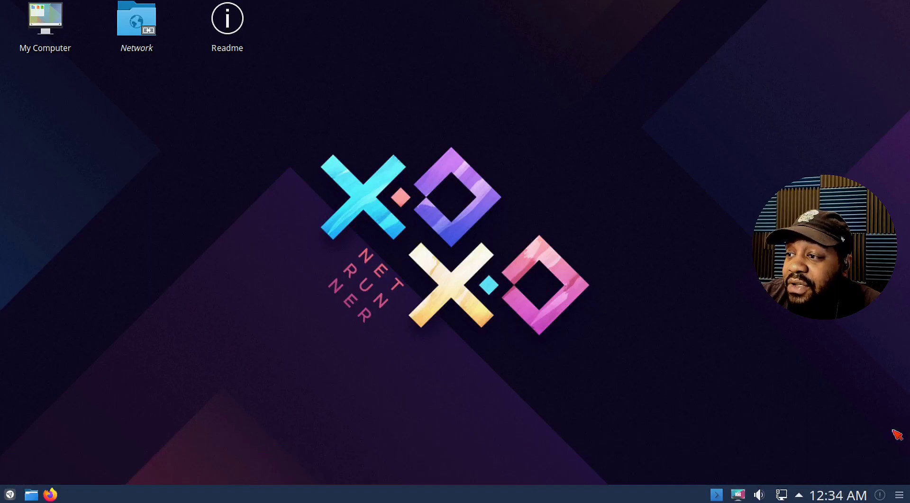
Step: View the notification history and the clock's calendar in the system tray
left_click(881, 495)
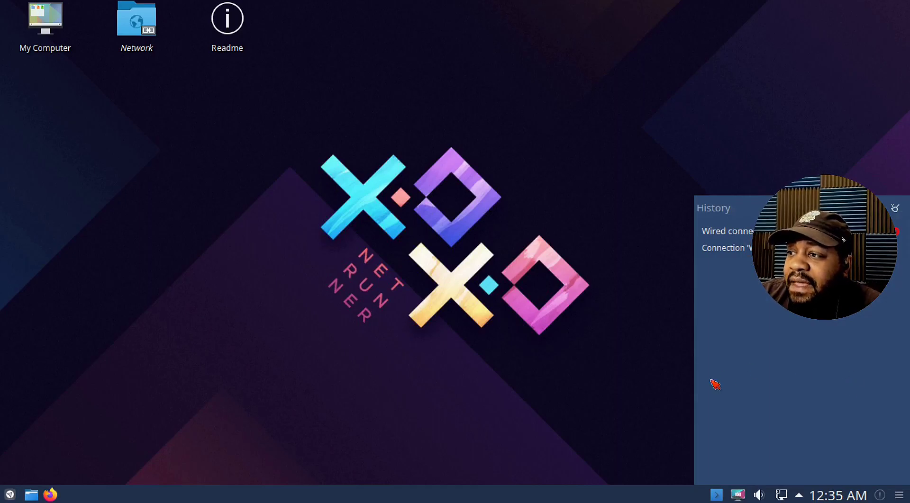
left_click(626, 402)
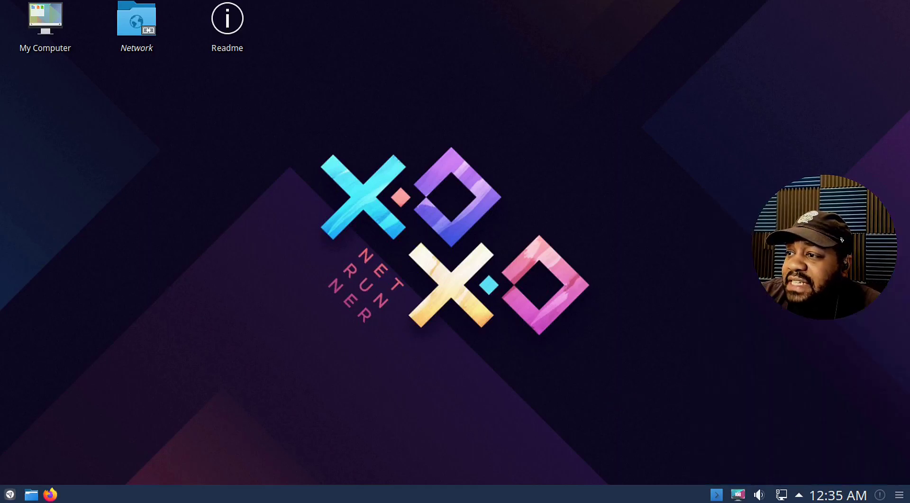
left_click(845, 498)
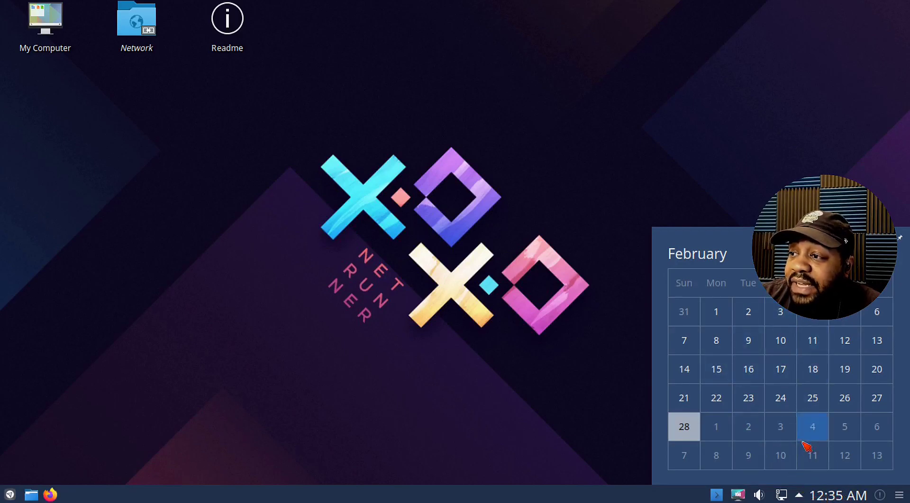
Step: Examine the hidden Status & Notifications tray entries and the audio volume control, closing each one again
left_click(801, 496)
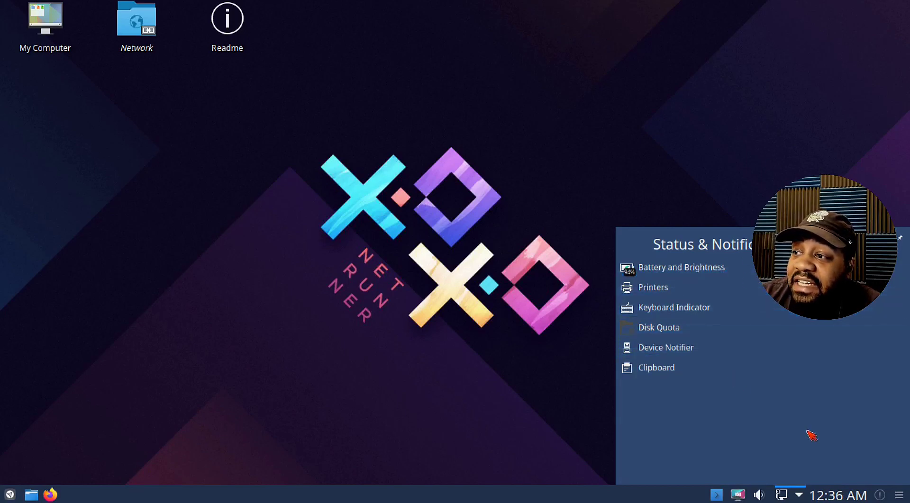
left_click(801, 495)
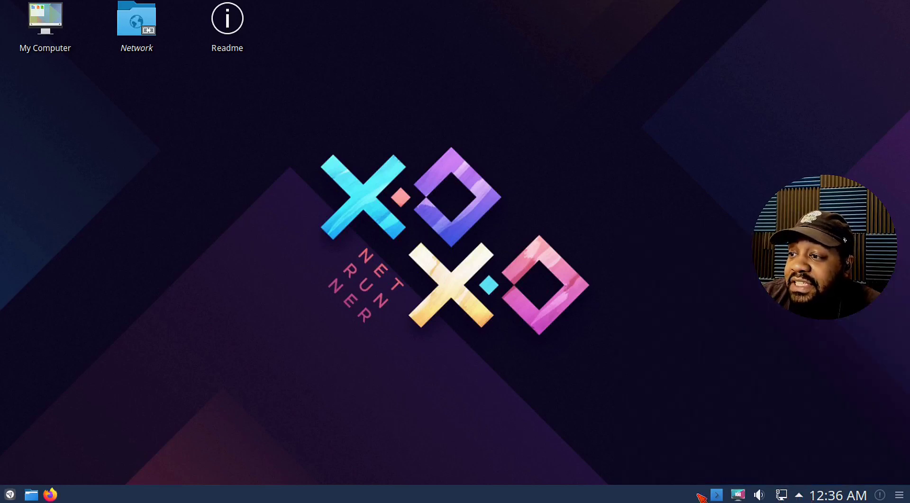
left_click(760, 496)
left_click(761, 496)
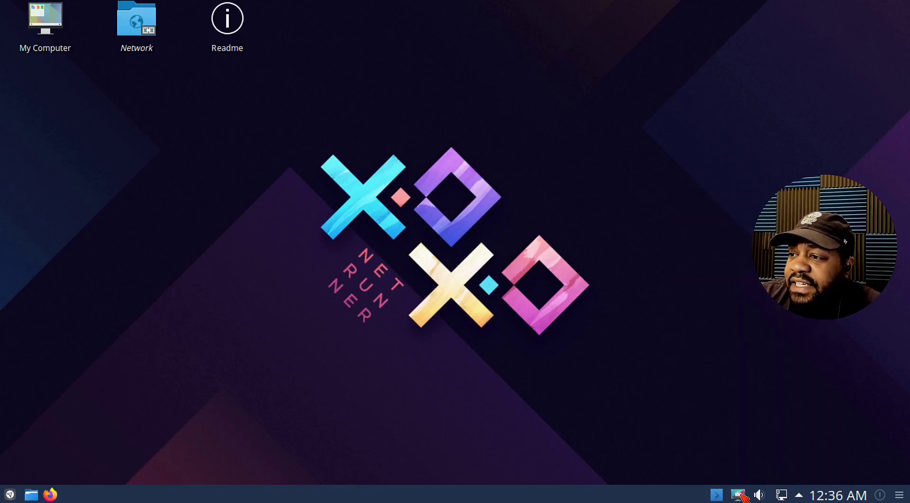
Step: Capture the full screen with Spectacle, look through its export options, and close it without saving
left_click(742, 496)
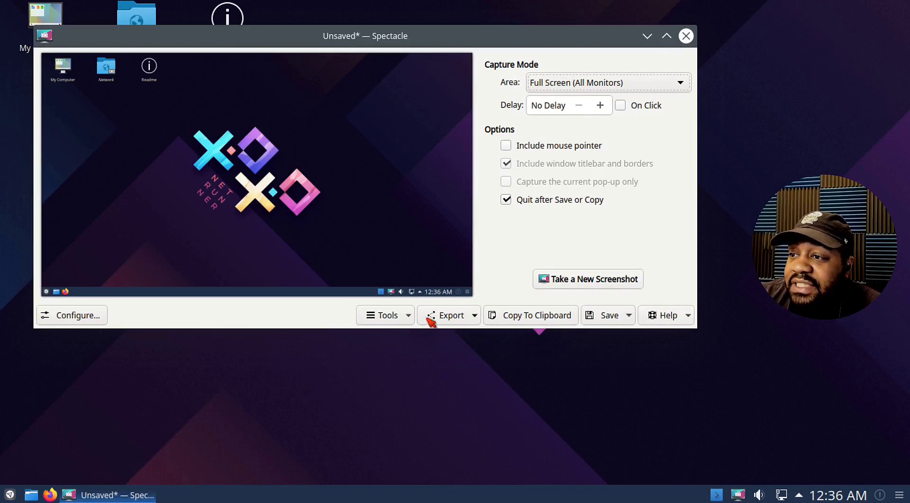
left_click(474, 316)
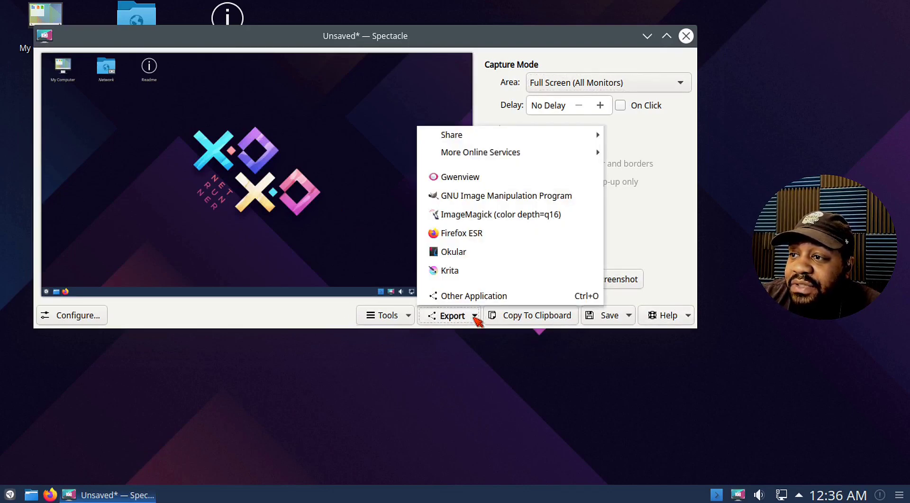
left_click(475, 316)
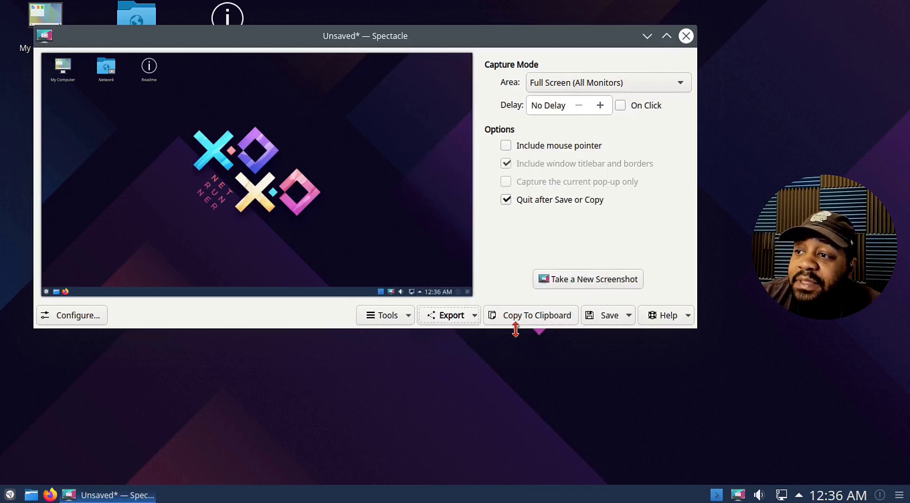
left_click(687, 36)
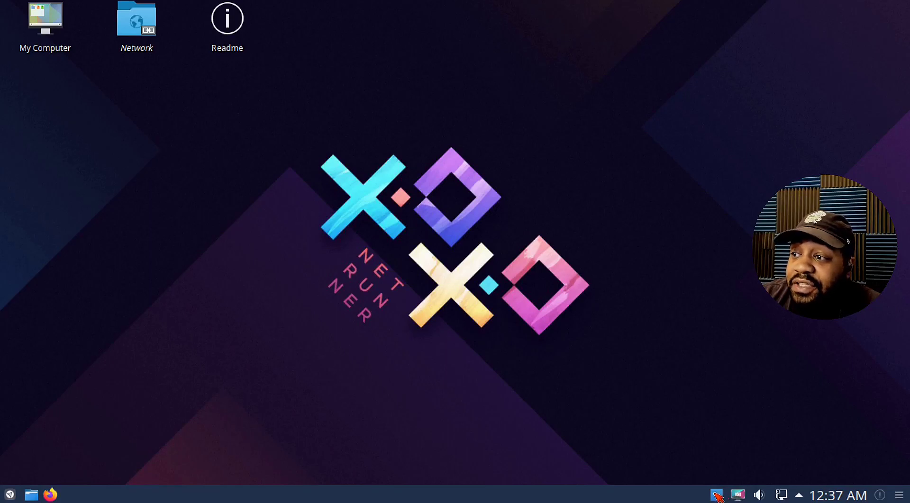
Step: Reopen the drop-down terminal and rerun "sudo apt update", authenticating with the account password
left_click(718, 496)
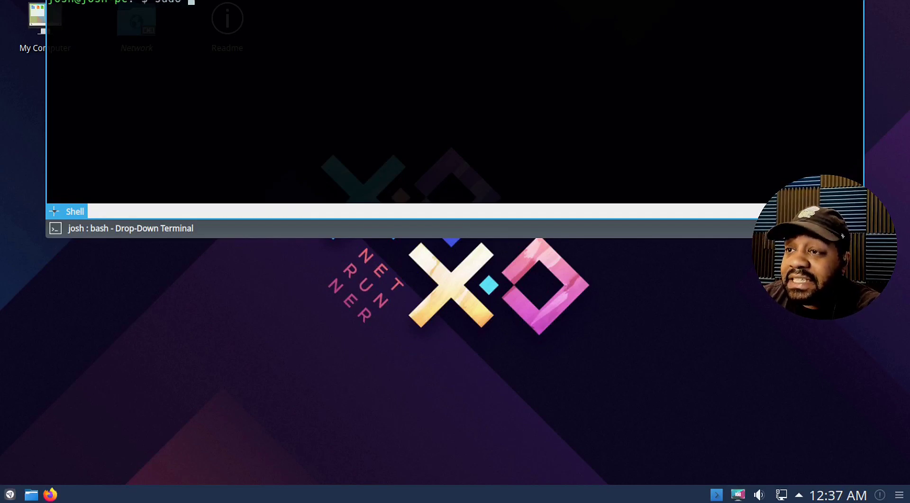
key("Up")
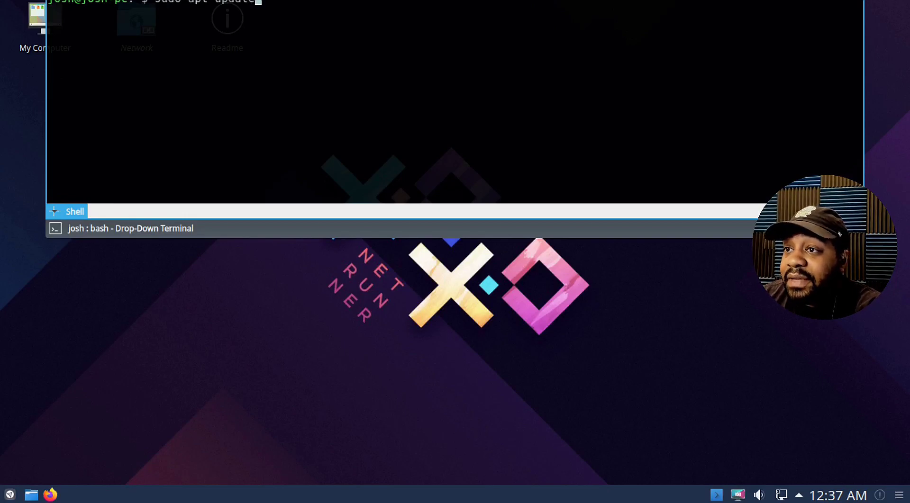
key("Return")
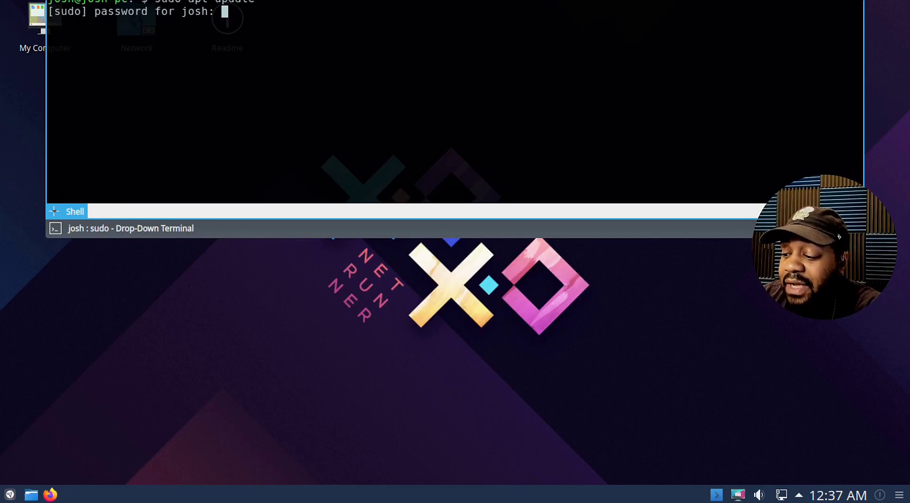
key("Return")
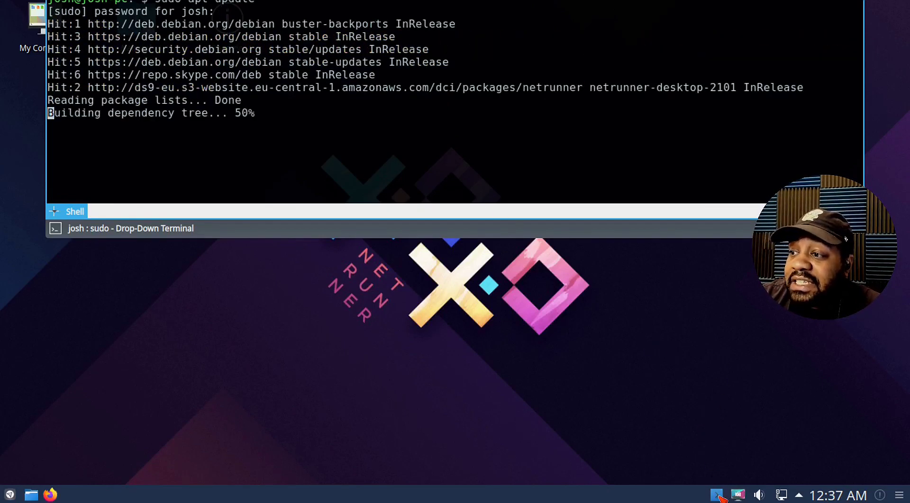
Step: Hide and recall the drop-down terminal, and try to run "htop" in it
left_click(717, 495)
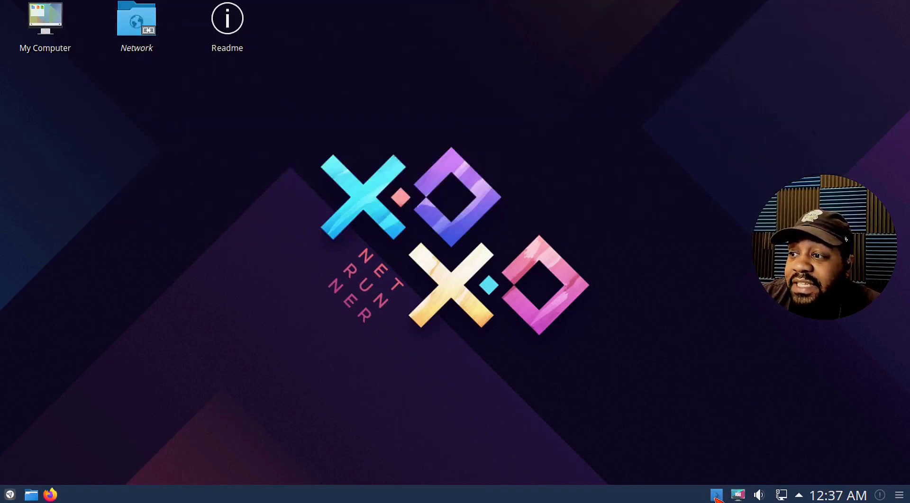
left_click(716, 495)
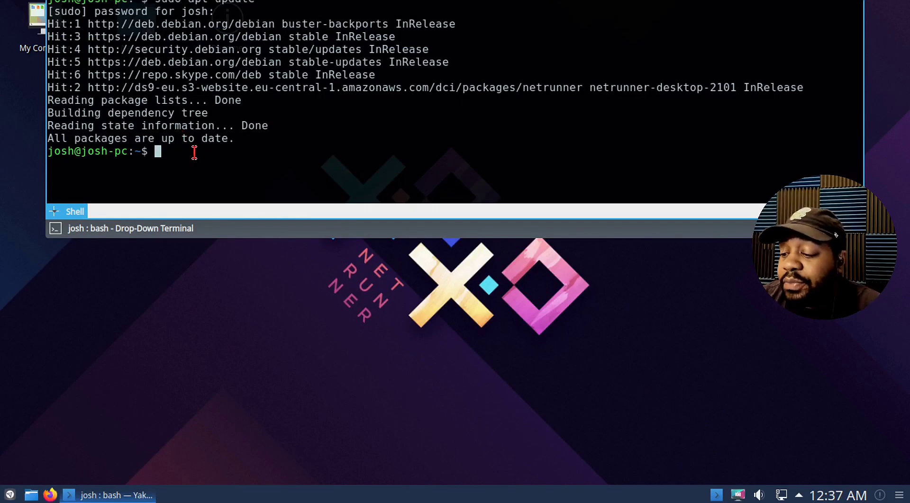
type("htop")
key("Return")
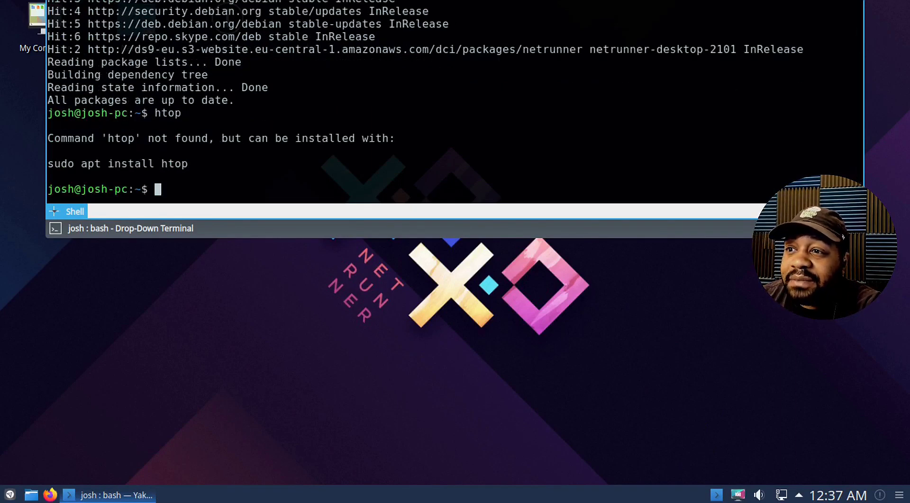
Step: Install the htop package from the drop-down terminal with "sudo apt install htop"
key("Up")
key("Down")
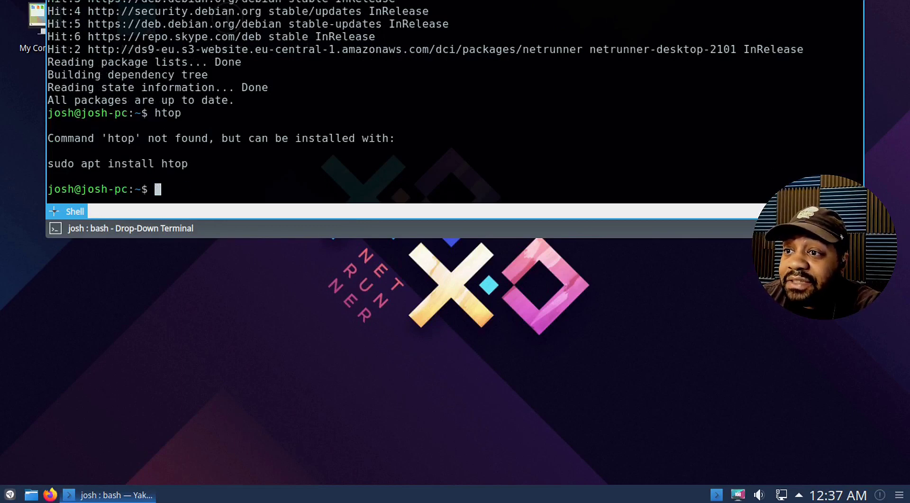
type("sudo ")
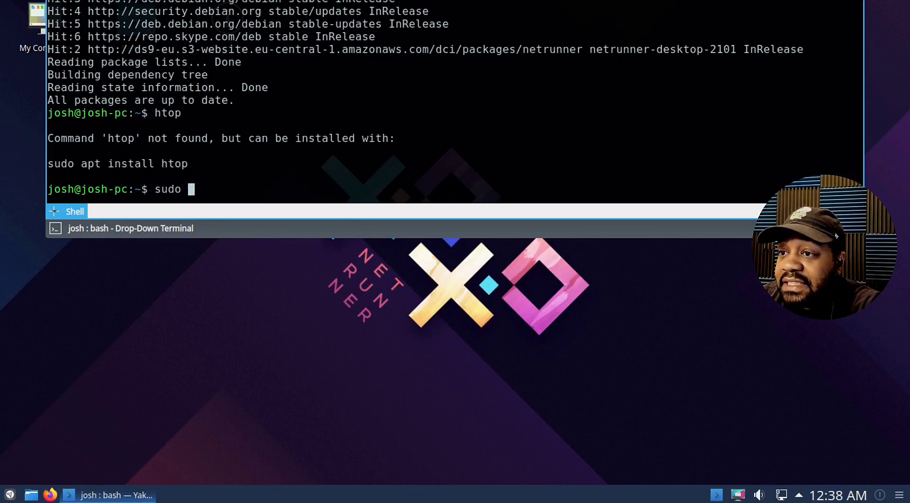
type("apt ")
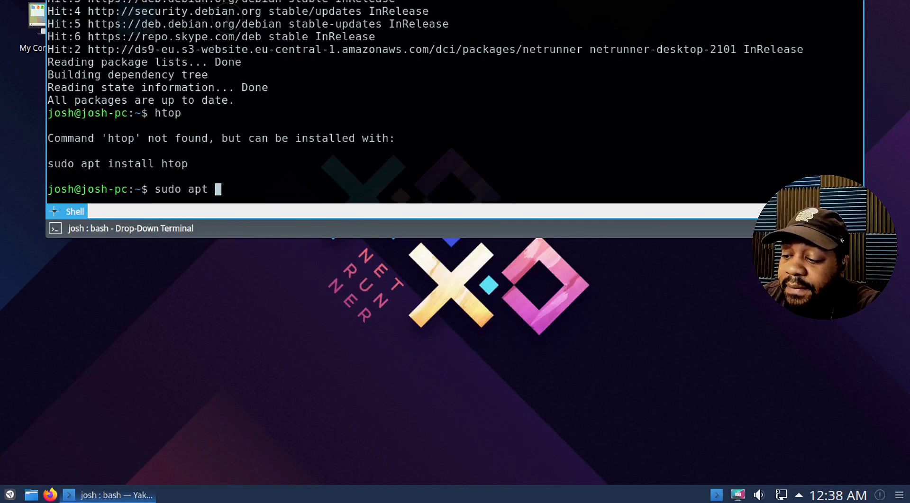
type("install htop")
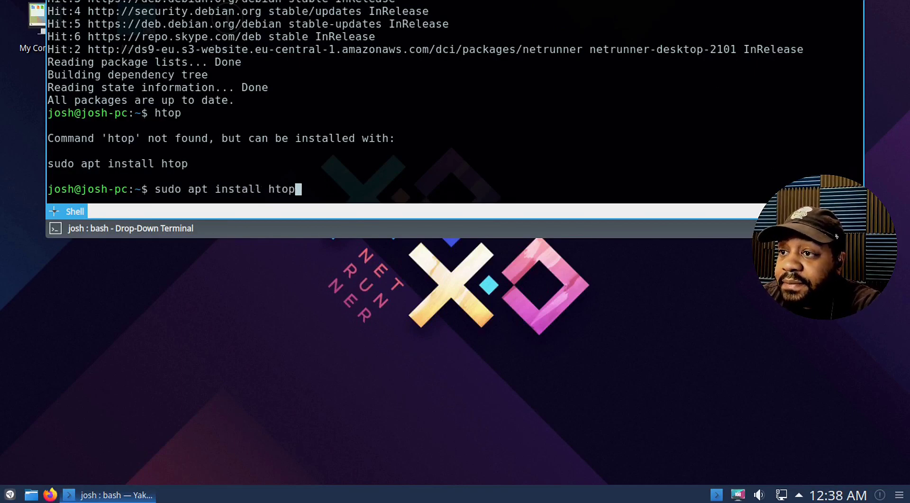
key("Return")
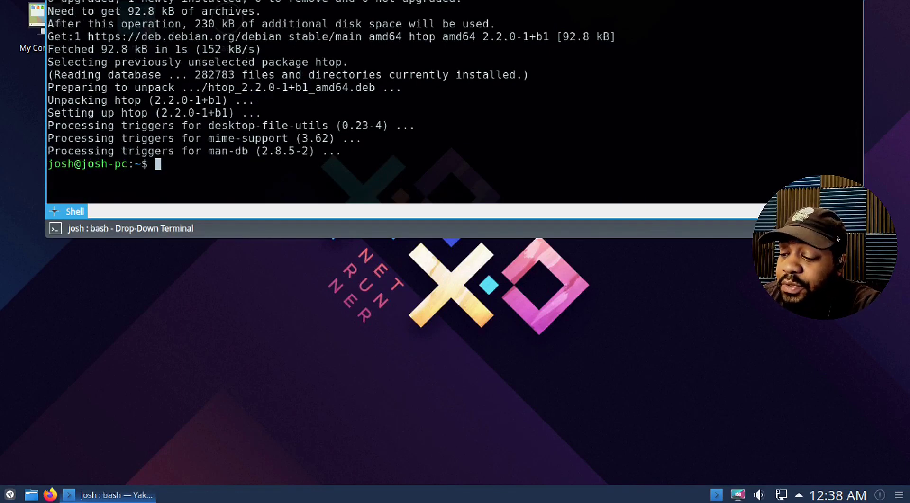
Step: Run "htop" to view system resource usage, hiding and recalling the drop-down terminal while it runs
type("htop")
key("Return")
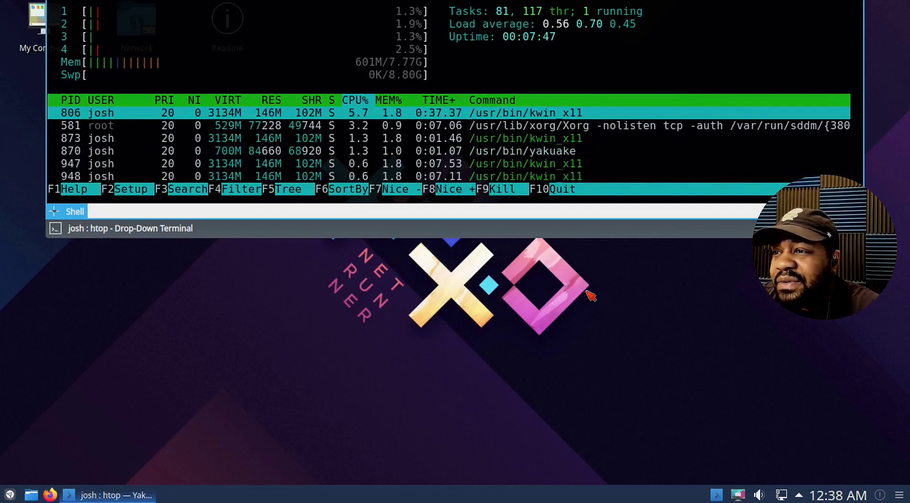
left_click(712, 496)
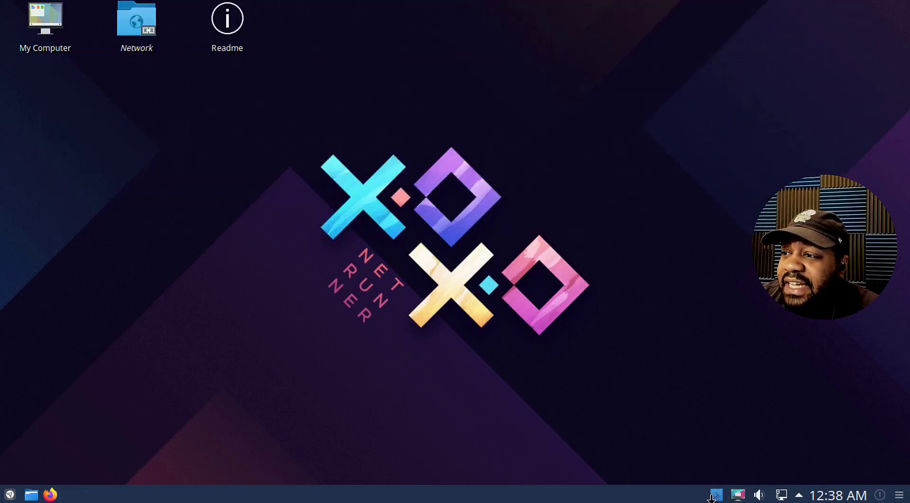
left_click(717, 496)
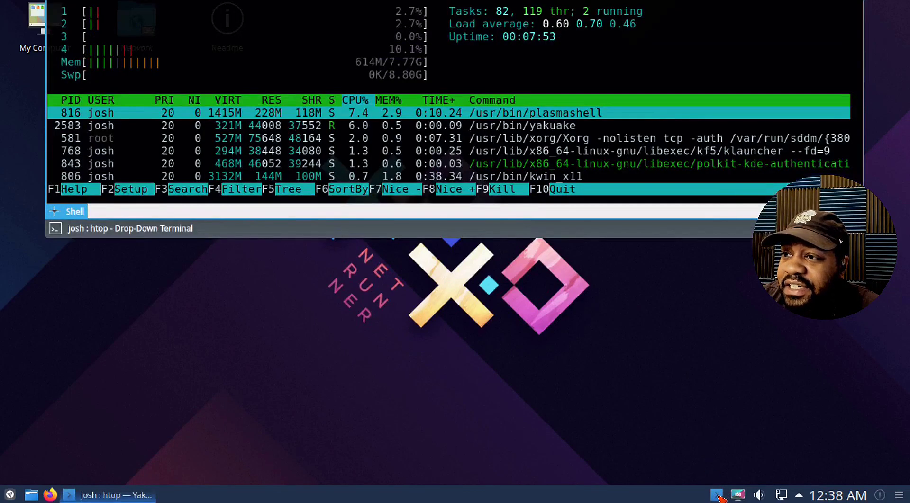
left_click(718, 496)
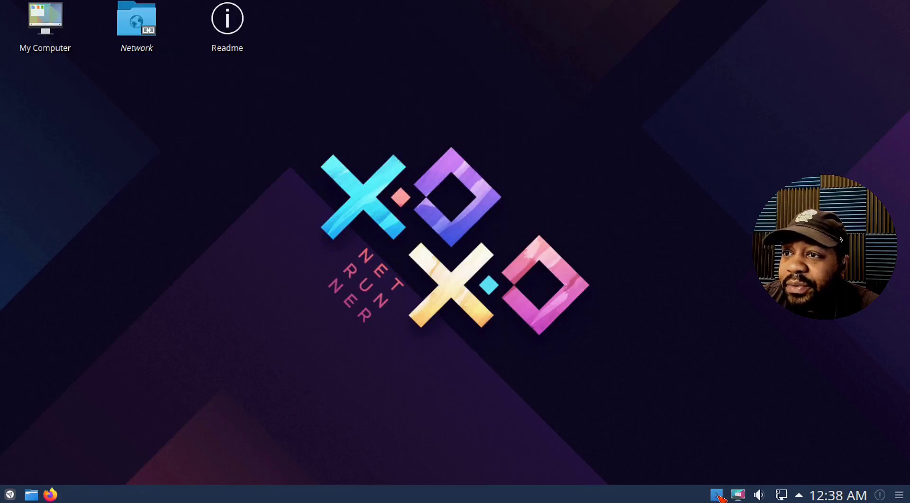
left_click(718, 496)
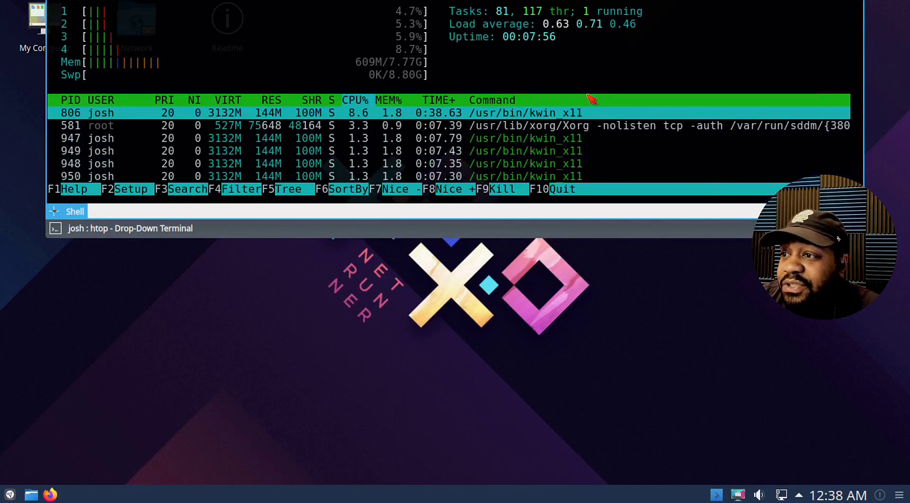
Step: Quit htop and end the drop-down terminal's shell session with "exit"
left_click(562, 190)
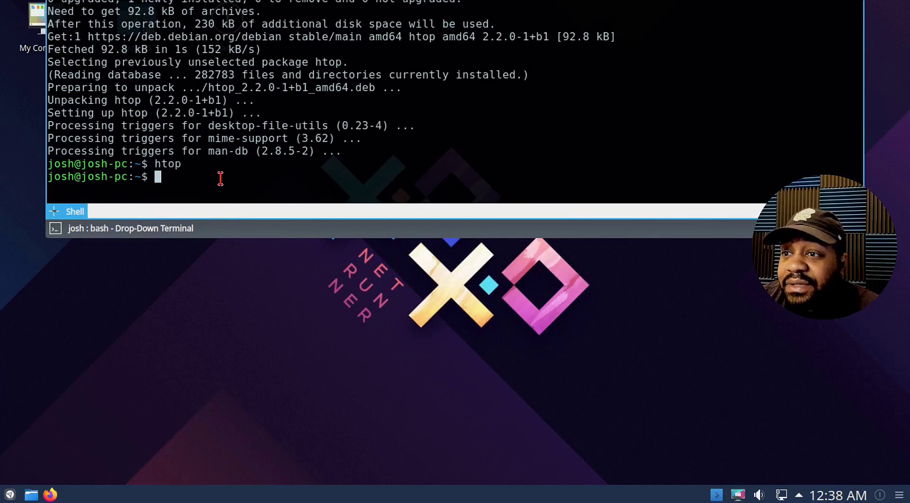
type("exit")
key("Return")
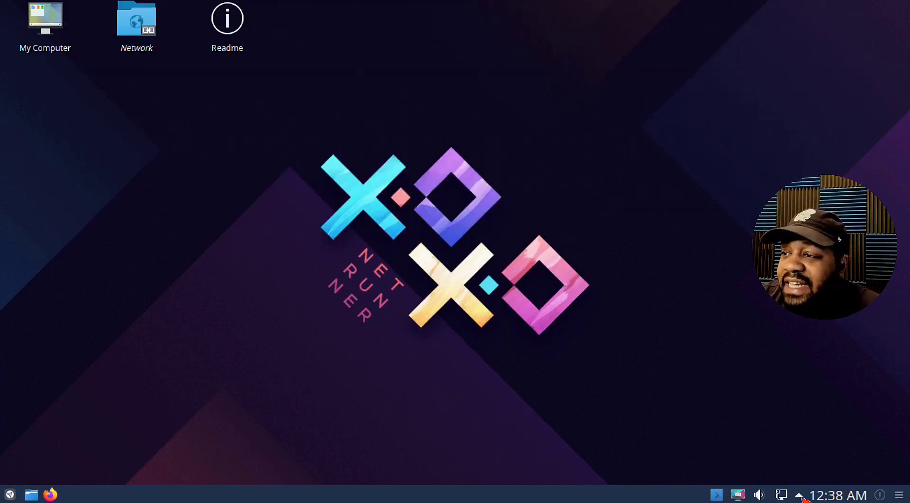
left_click(718, 496)
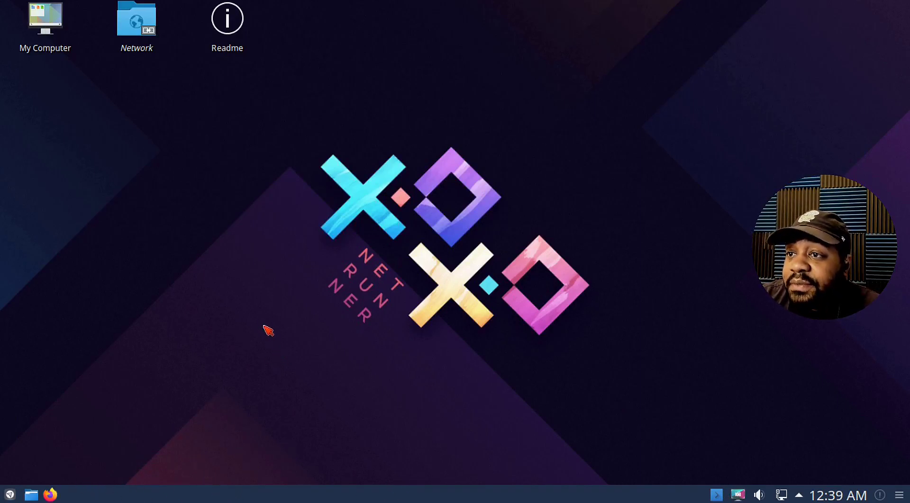
Step: Open the system information from My Computer, enlarge its window, review the software, hardware, graphics and OS details, and cancel out
double_click(33, 29)
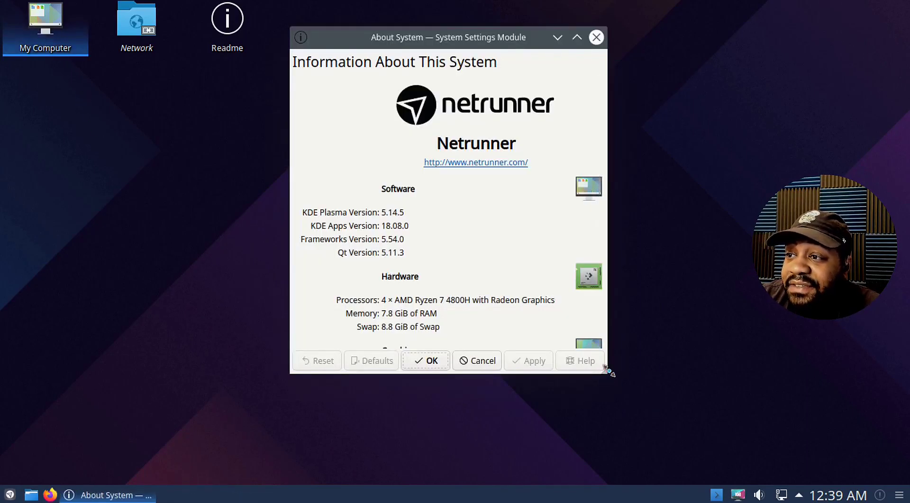
left_click_drag(606, 373, 735, 405)
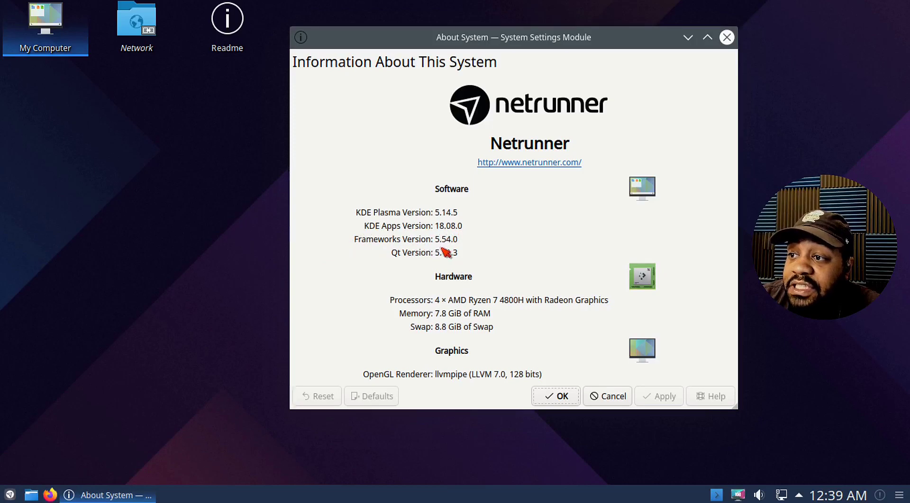
scroll(522, 268, "down", 1)
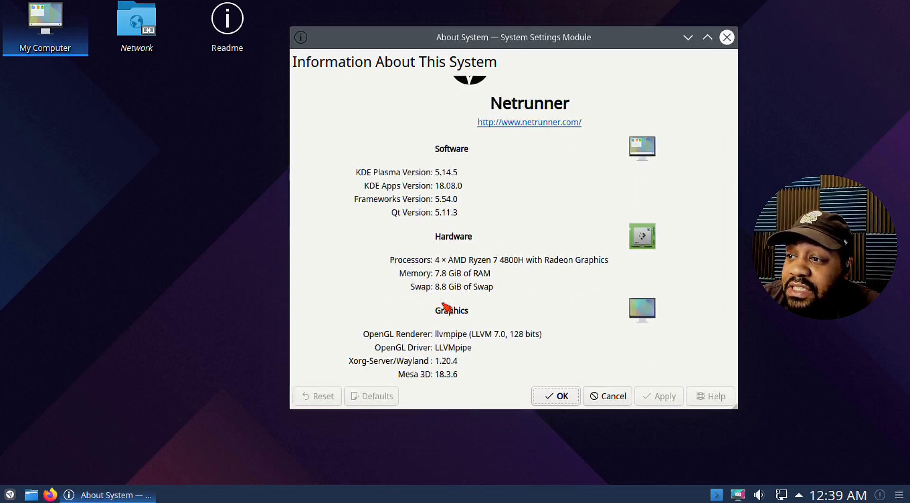
scroll(443, 379, "up", 1)
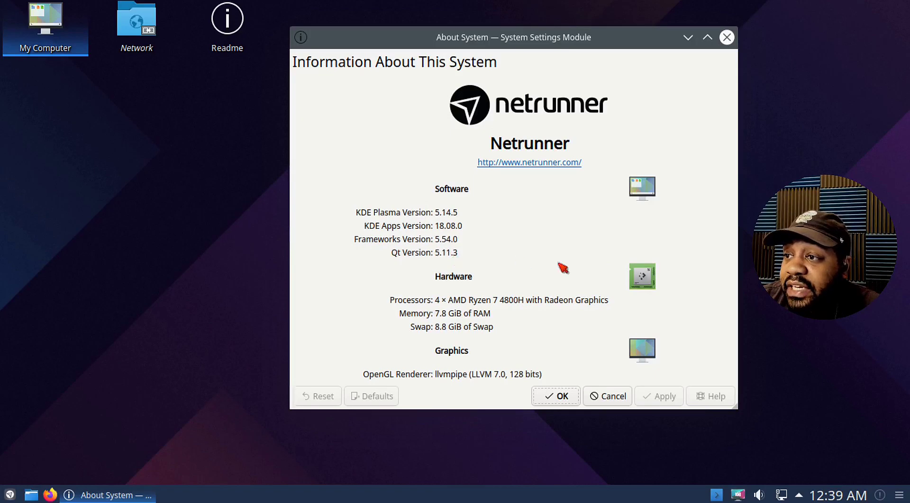
scroll(589, 270, "down", 3)
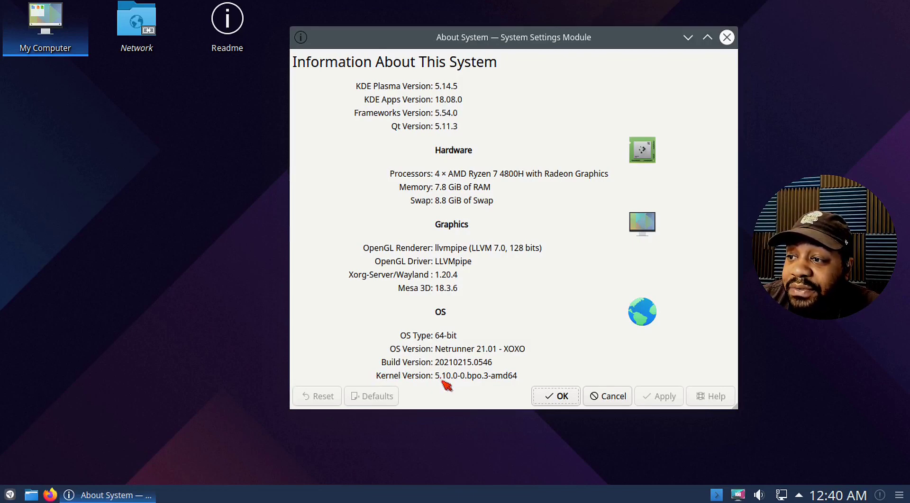
left_click(612, 397)
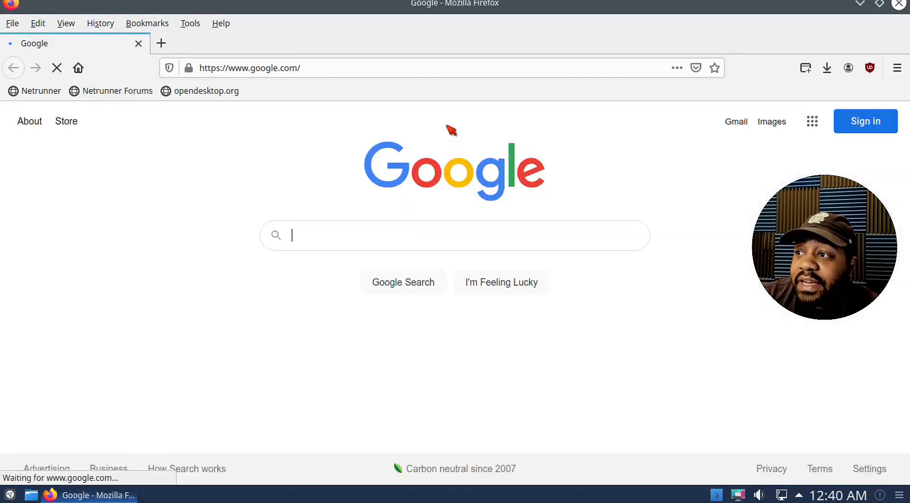
Step: Check the Firefox version in its About dialog, and close both the dialog and the browser
left_click(902, 69)
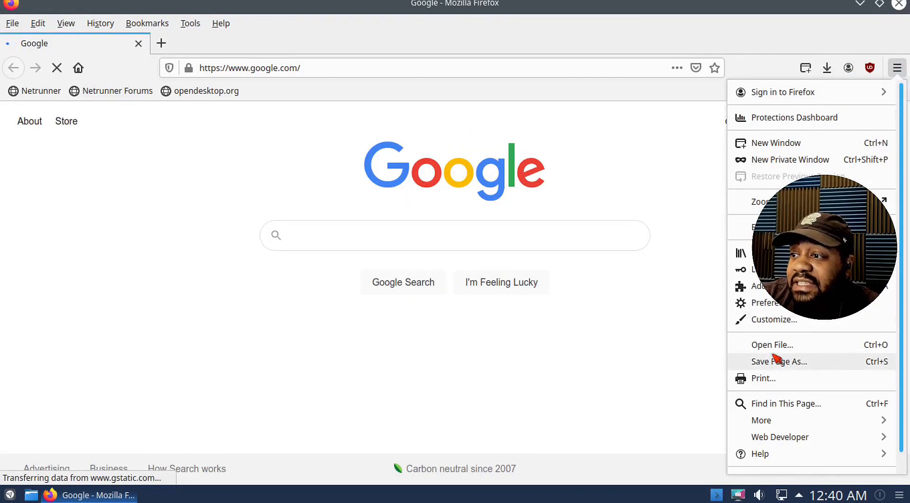
left_click(781, 455)
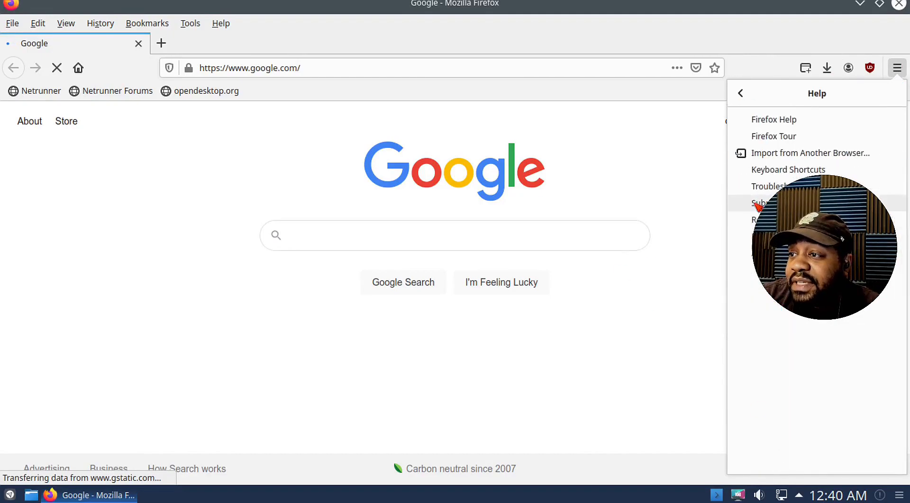
left_click(712, 247)
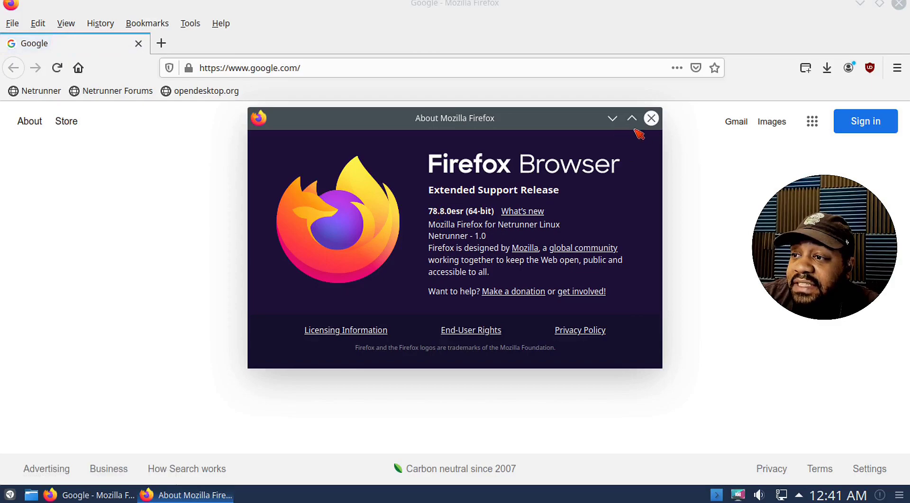
left_click(651, 118)
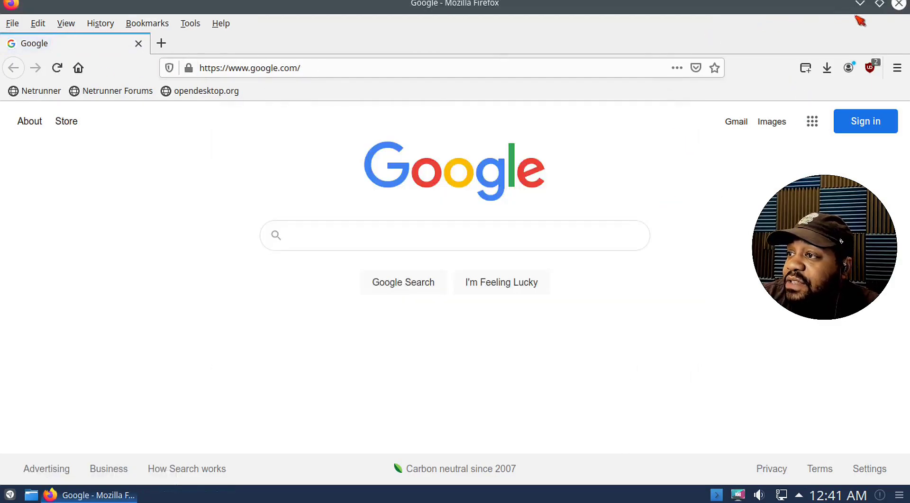
left_click(899, 4)
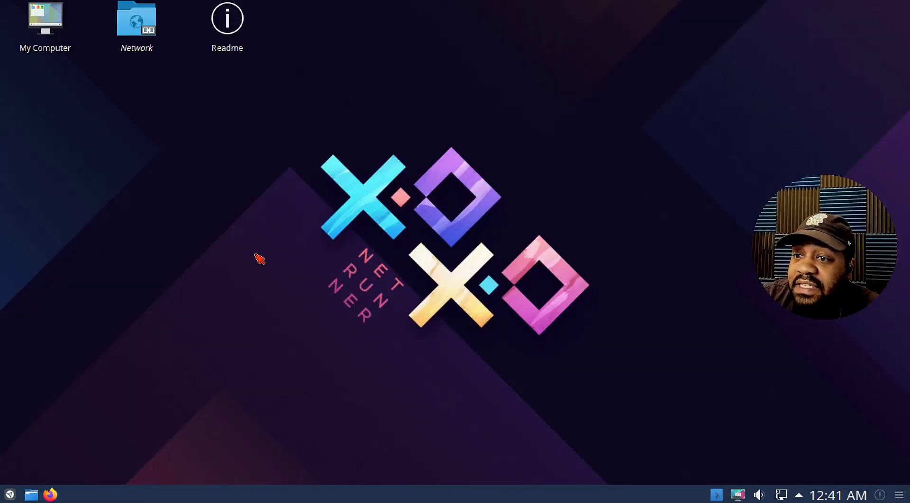
Step: Open the Dolphin file manager, widen its window, and view and dismiss the About KDE information
left_click(31, 495)
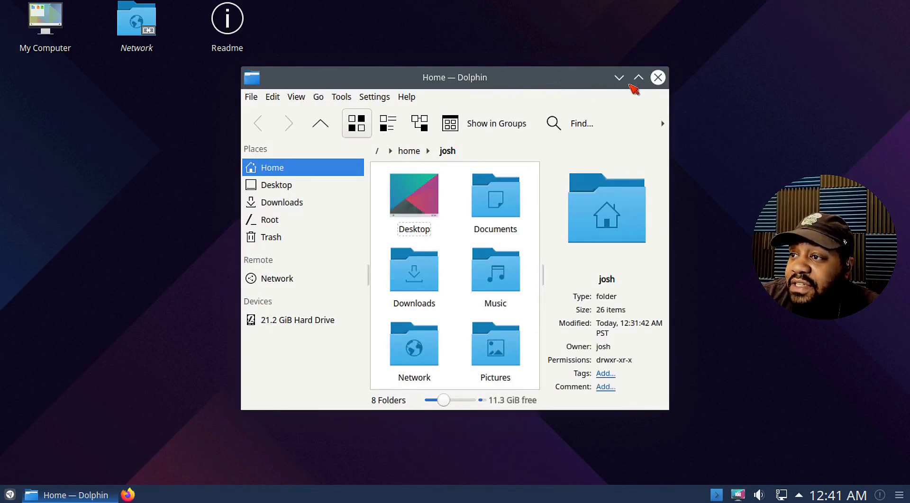
left_click_drag(670, 314, 817, 313)
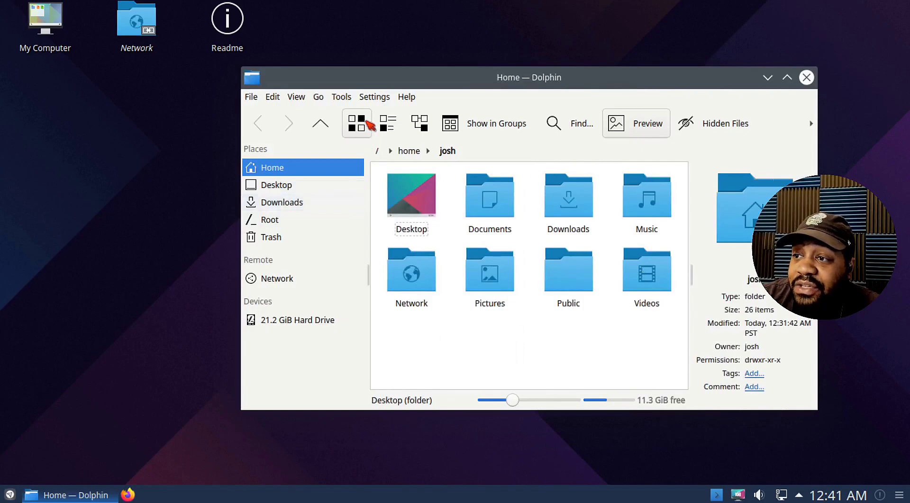
left_click(406, 96)
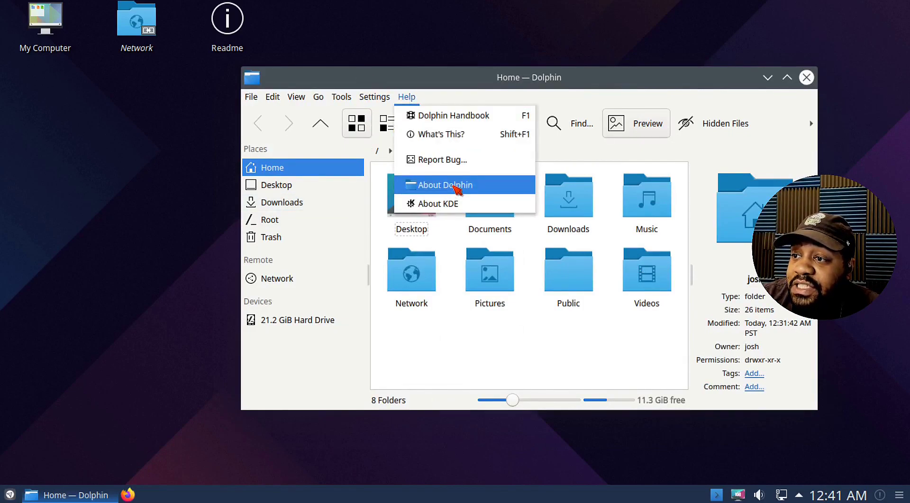
left_click(444, 208)
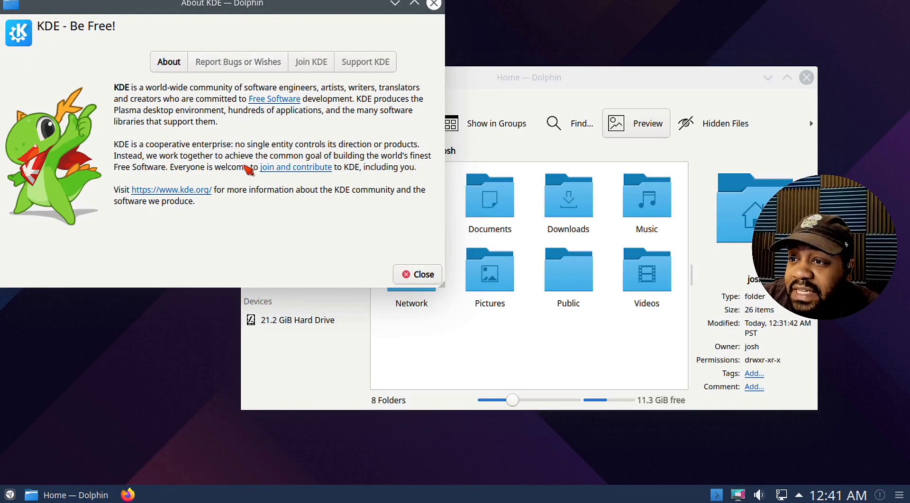
left_click(420, 275)
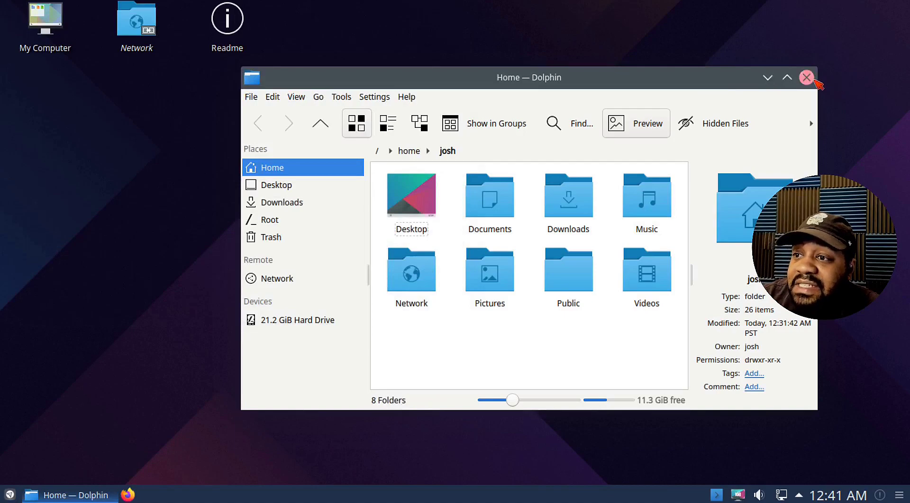
Step: Reposition the Dolphin window, select the Downloads folder to inspect its details, and close the file manager
left_click_drag(574, 80, 420, 72)
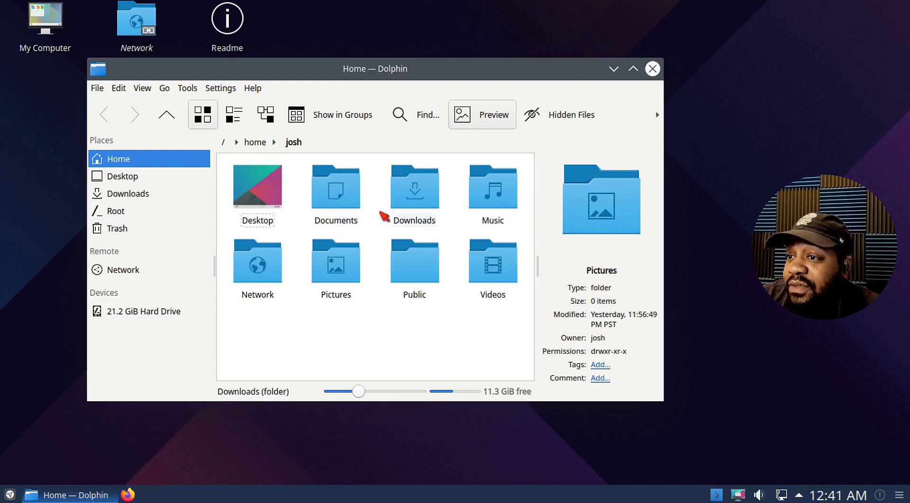
left_click(426, 196)
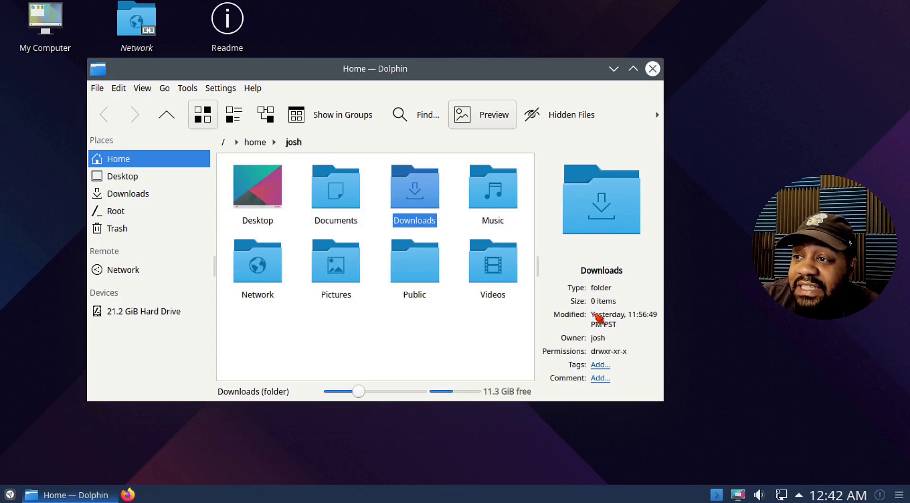
left_click(653, 69)
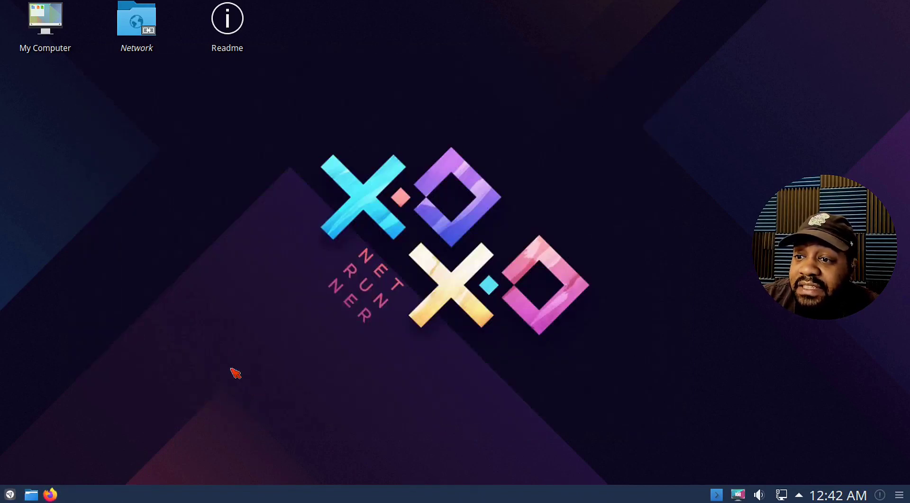
Step: Open the application launcher, view the applications in the Settings category, and close it
left_click(10, 495)
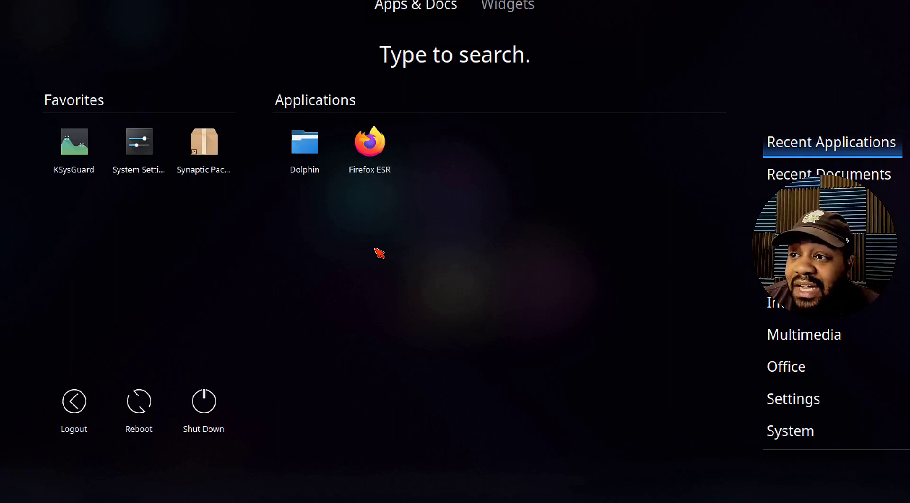
left_click(796, 396)
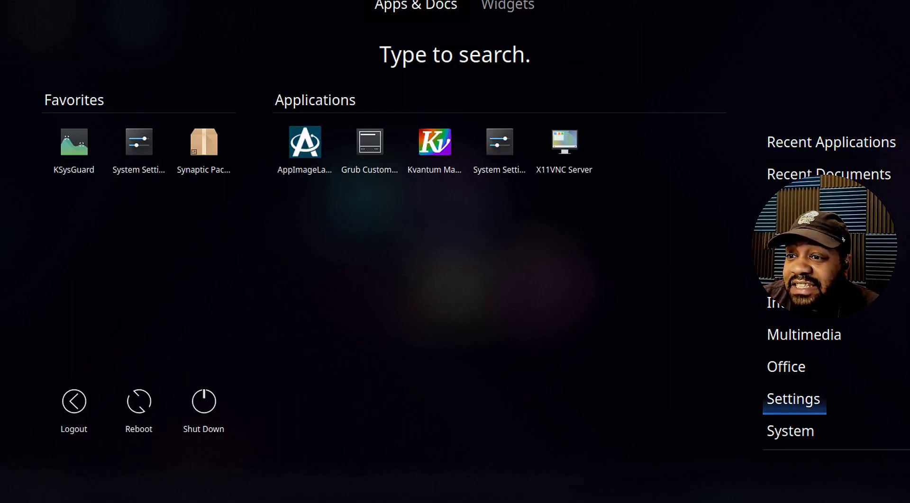
left_click(16, 498)
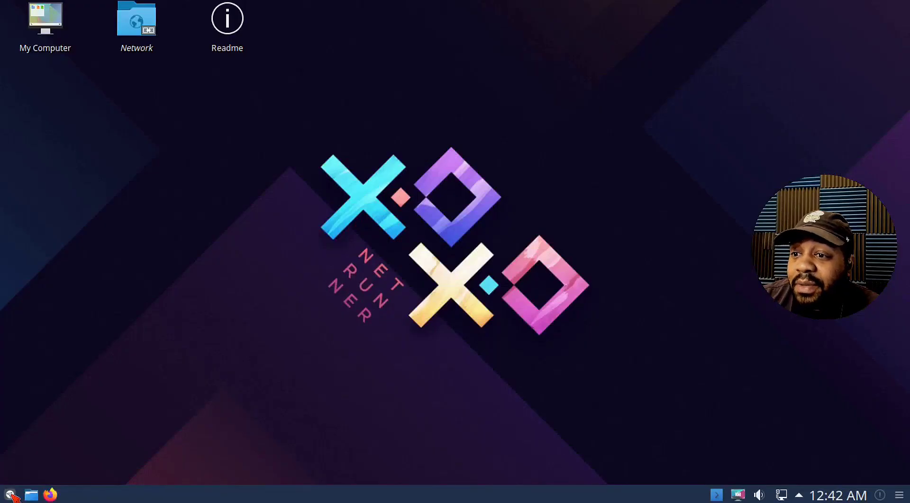
Step: Switch the panel's application launcher from the fullscreen dashboard to the Application Menu alternative
left_click(11, 496)
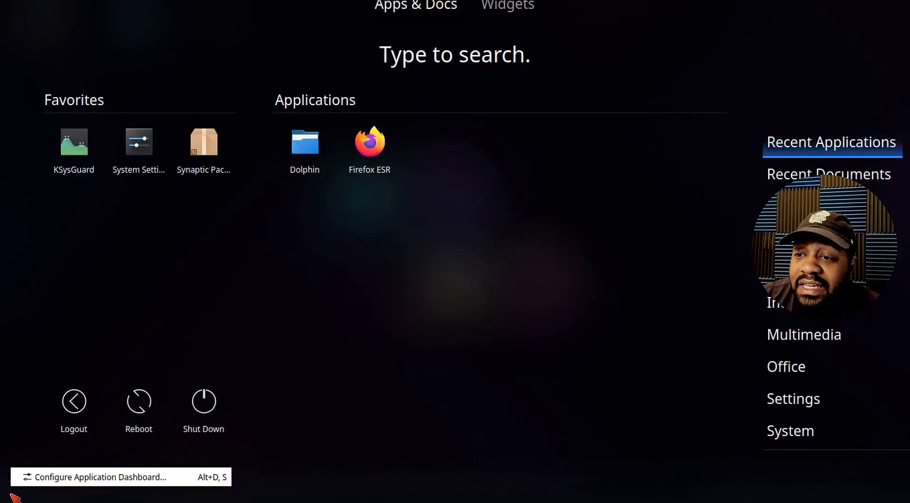
left_click(11, 495)
left_click(12, 496)
right_click(11, 496)
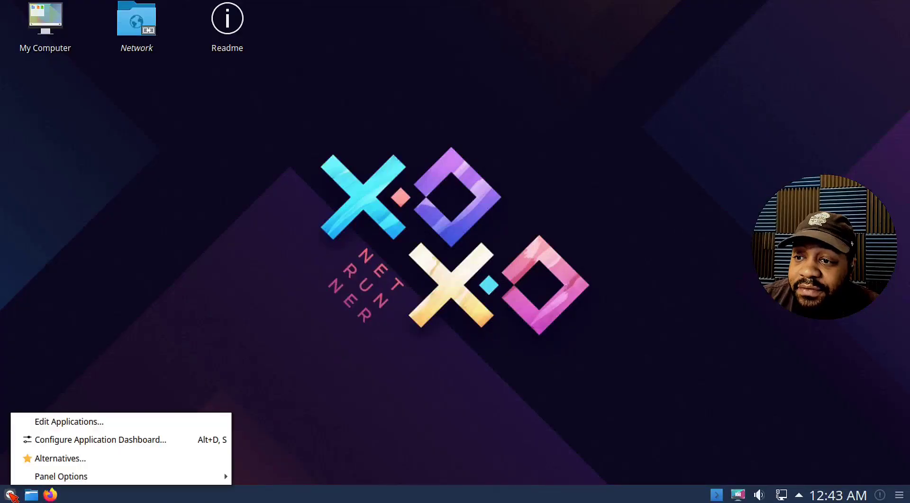
left_click(60, 459)
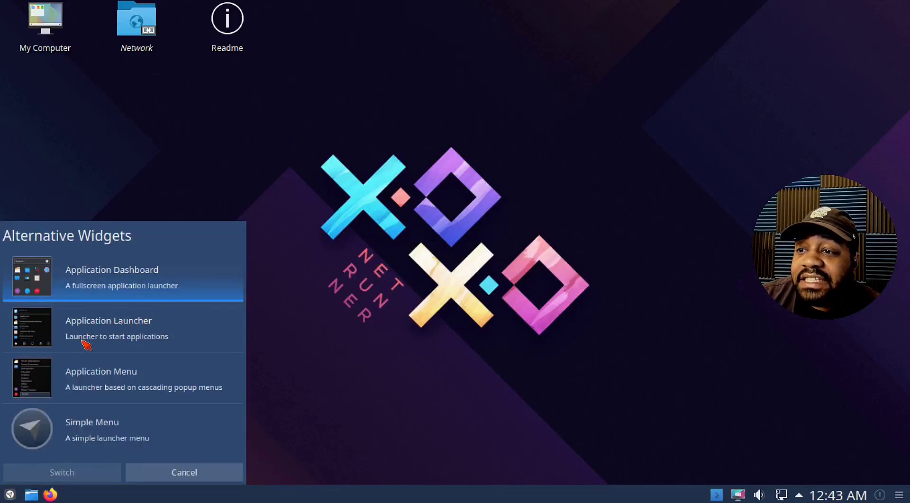
left_click(94, 387)
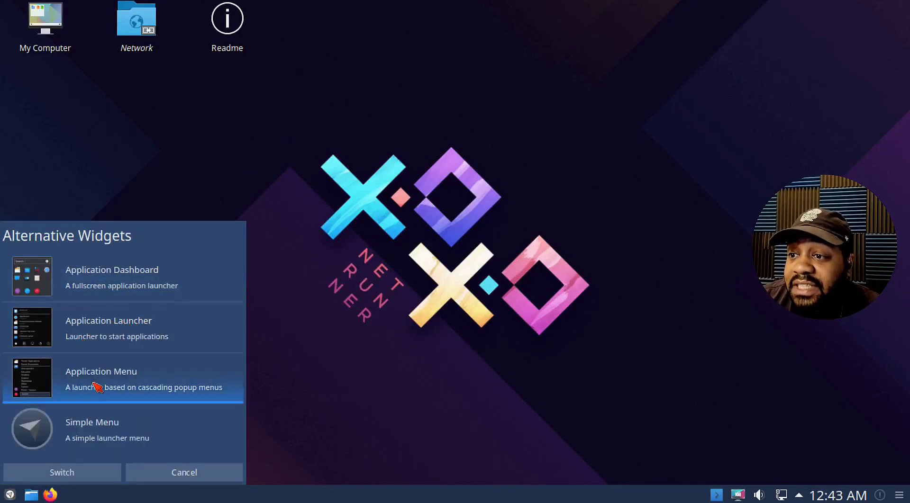
left_click(98, 337)
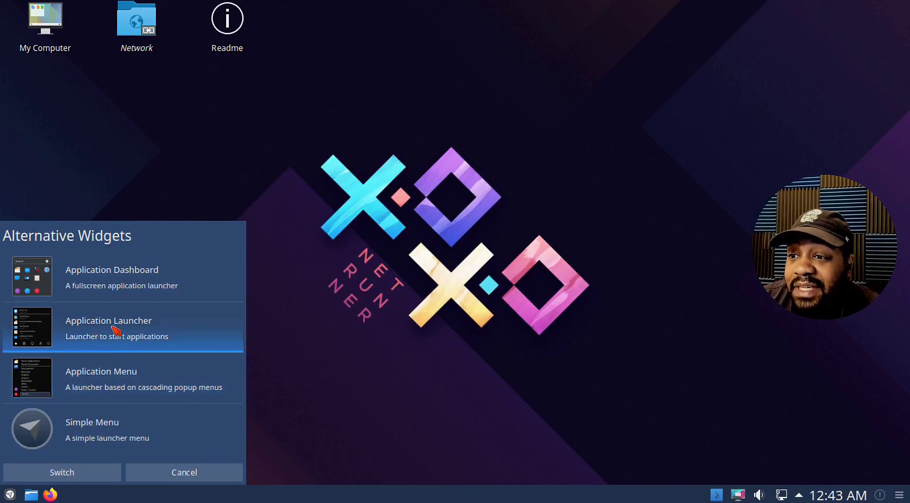
left_click(108, 384)
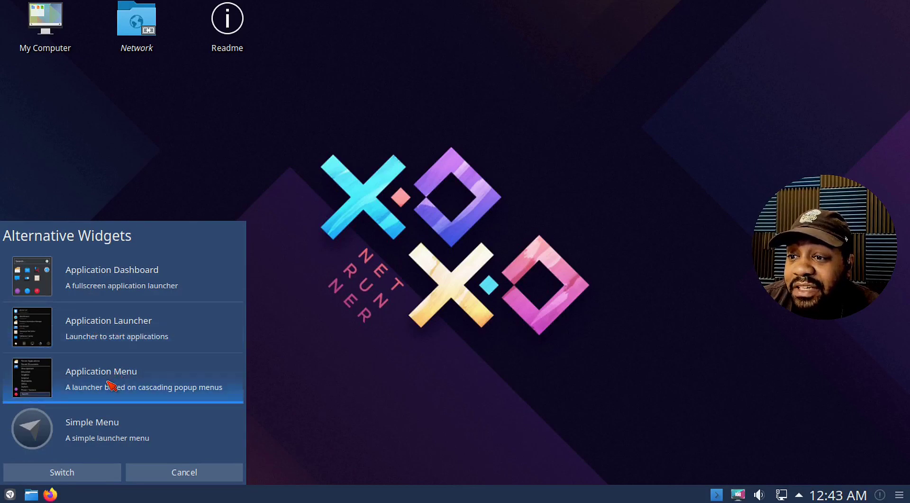
left_click(83, 474)
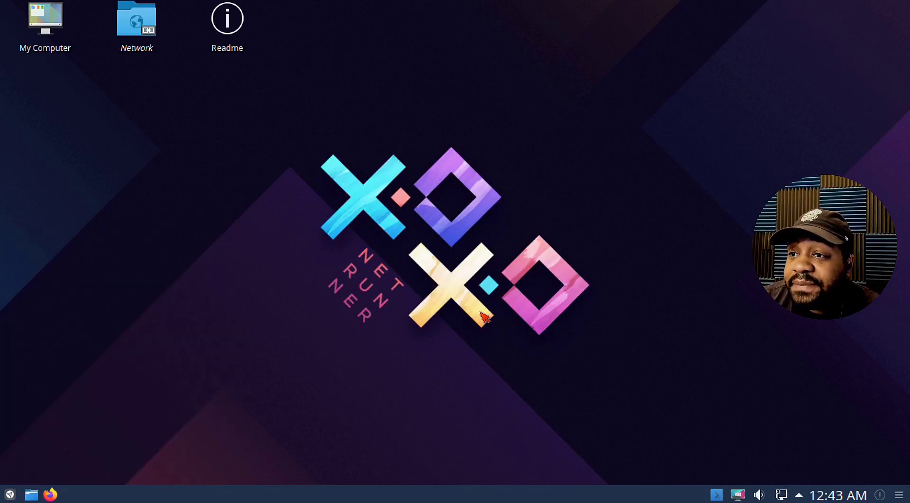
Step: Open the application menu and view the entries under Recent Applications, Games, Graphics, Internet and Multimedia
left_click(9, 495)
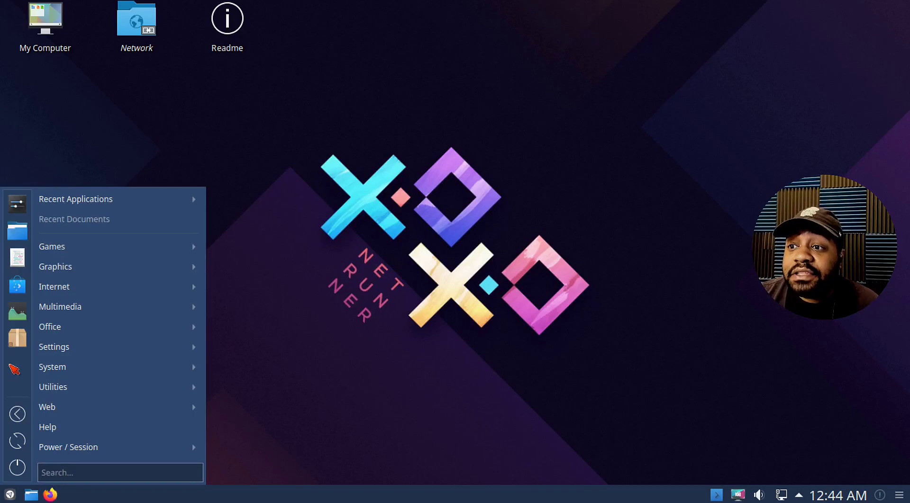
mouse_move(150, 196)
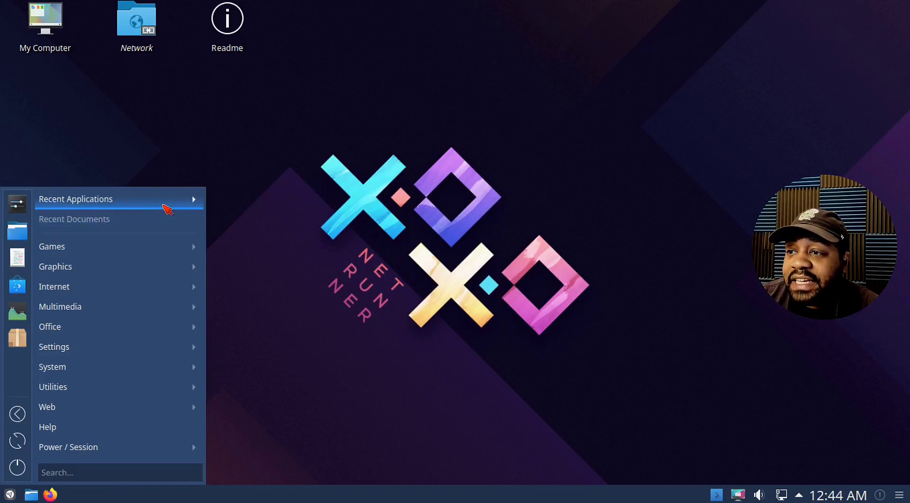
mouse_move(171, 207)
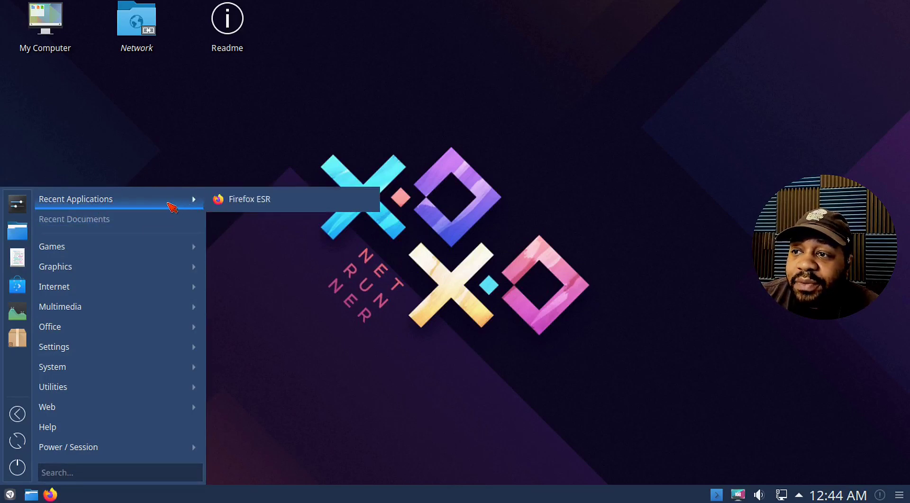
mouse_move(143, 245)
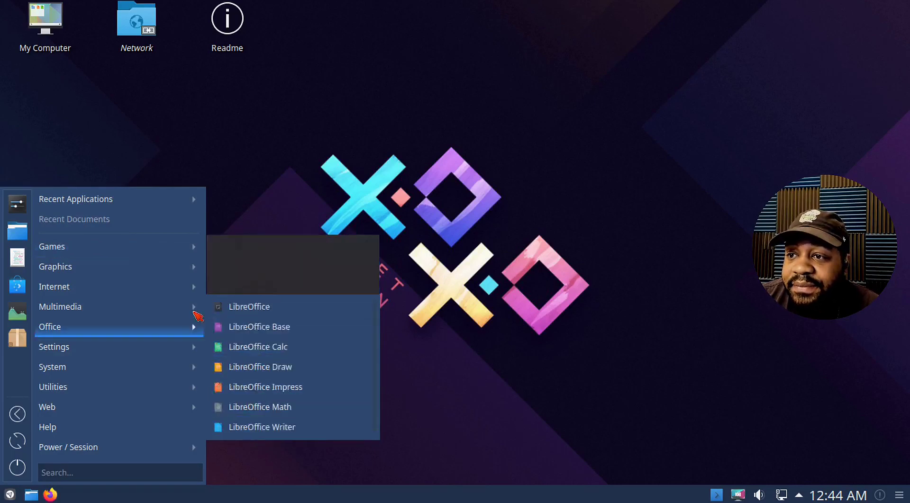
mouse_move(116, 261)
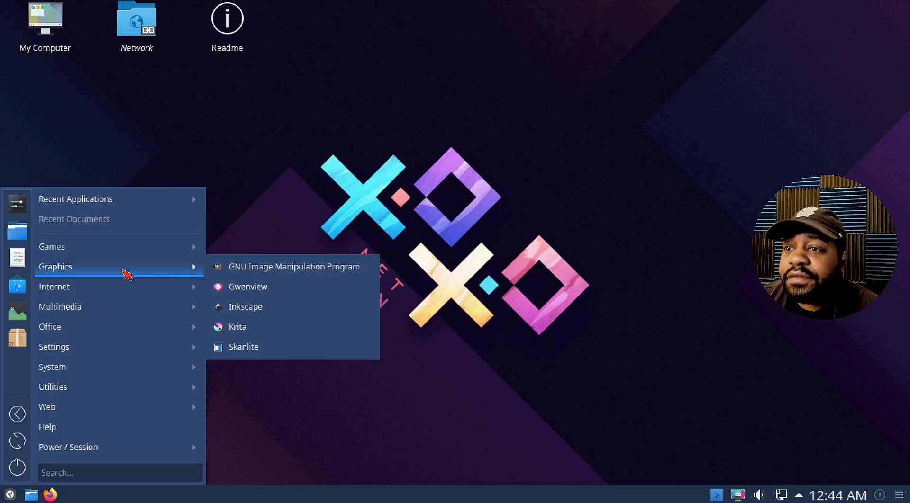
mouse_move(119, 294)
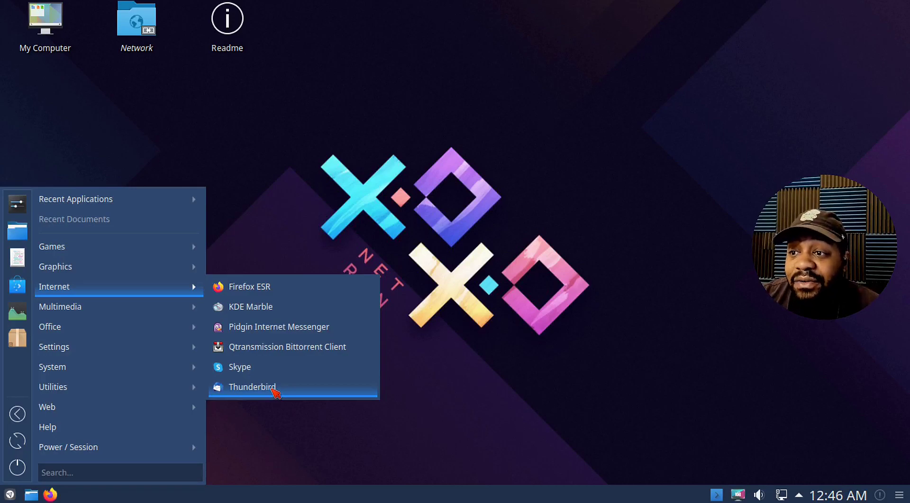
mouse_move(122, 315)
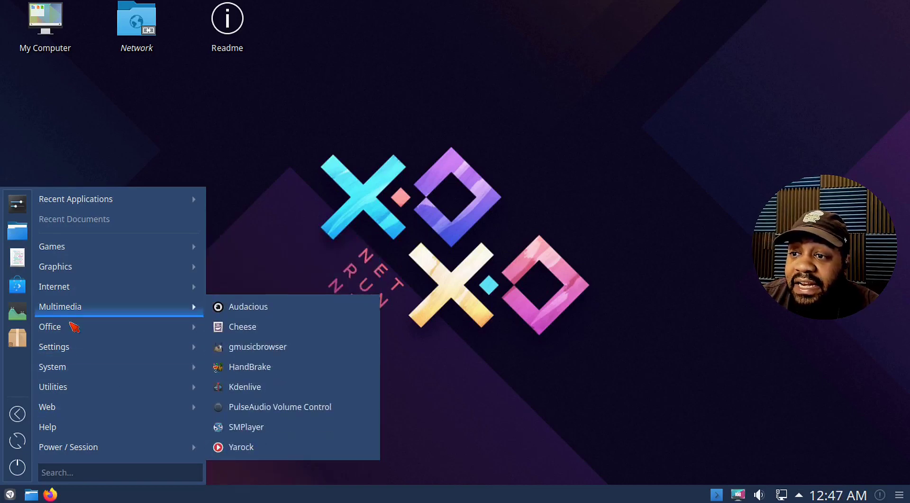
Step: Launch LibreOffice Writer from the Office category, check its version in the About dialog, and close both the dialog and Writer
mouse_move(140, 331)
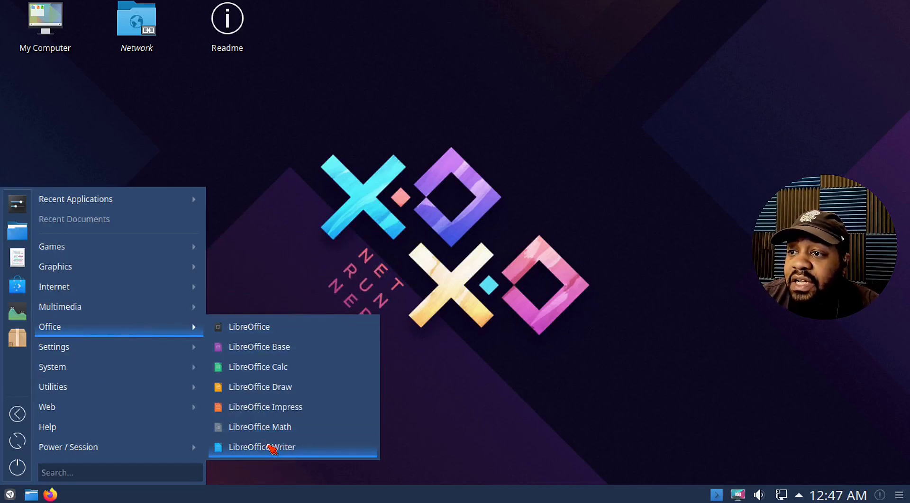
left_click(287, 447)
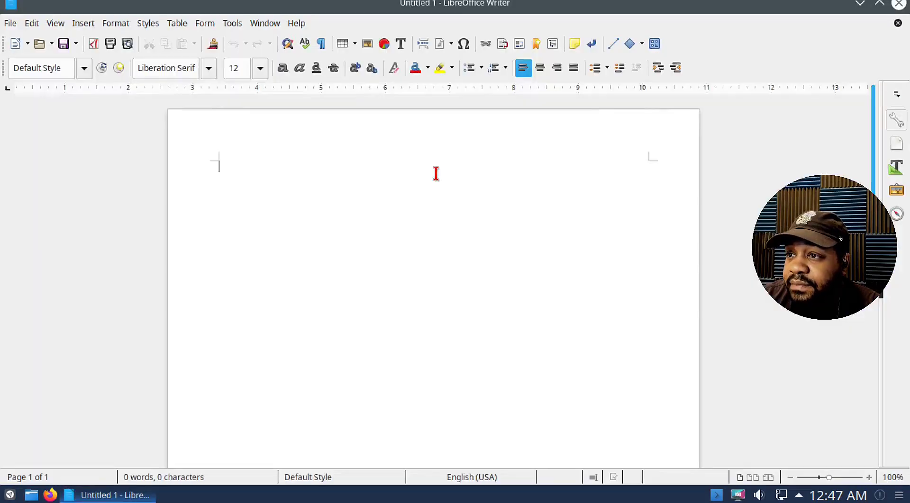
left_click(298, 23)
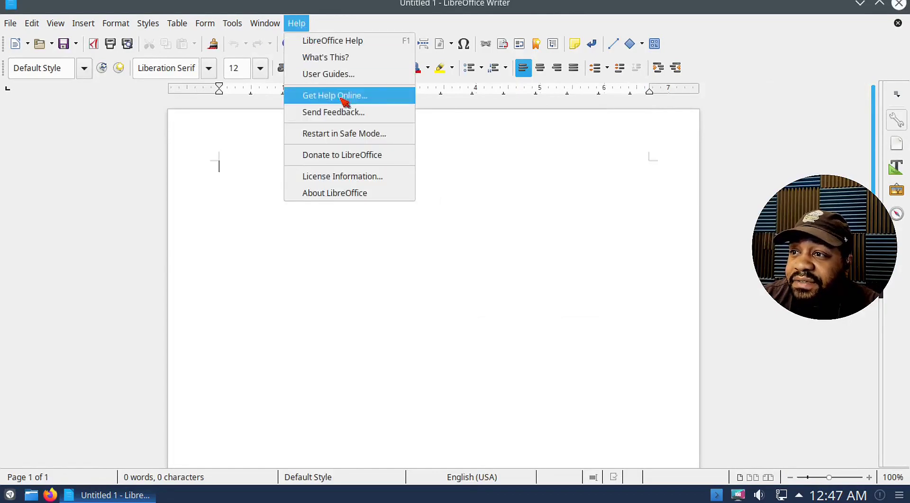
left_click(350, 193)
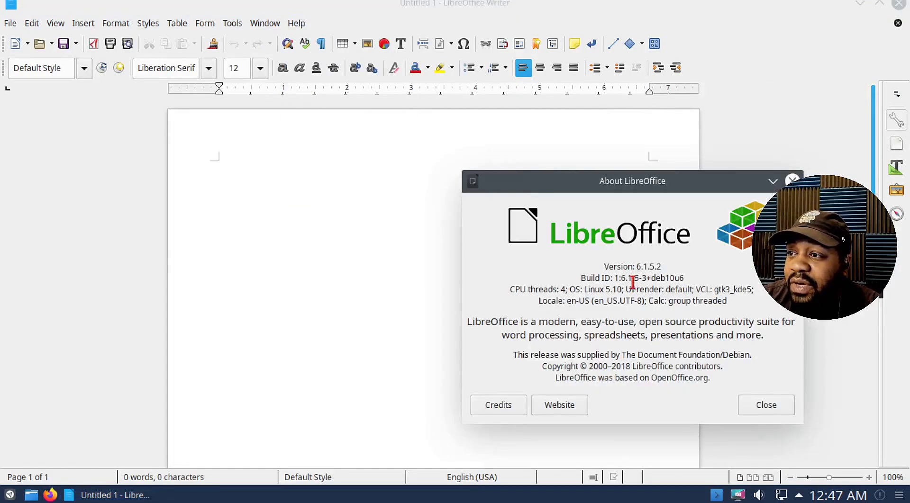
left_click(767, 405)
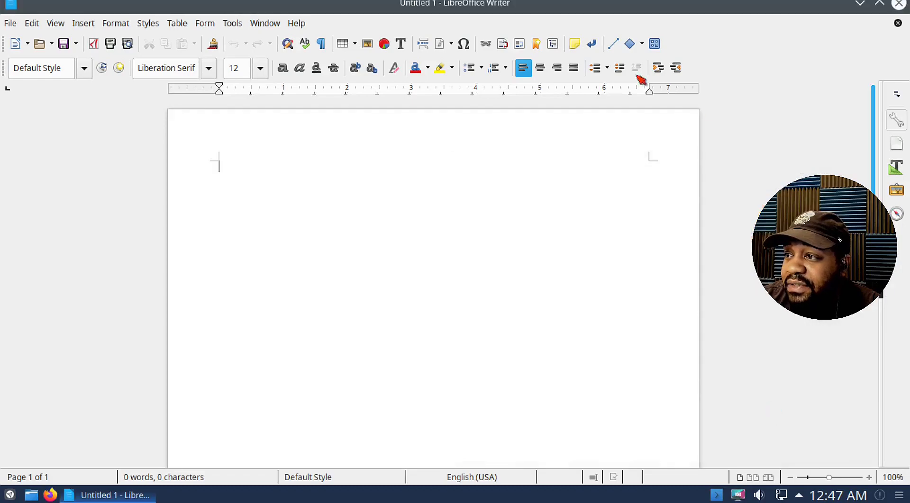
left_click(899, 4)
Step: View the Office, Settings, System, Utilities and Web categories in the application menu, and close it
left_click(10, 495)
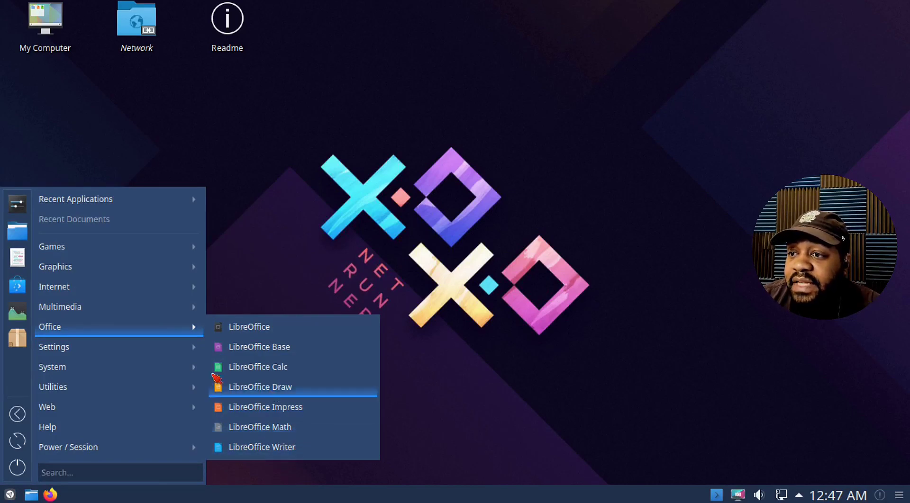
mouse_move(144, 350)
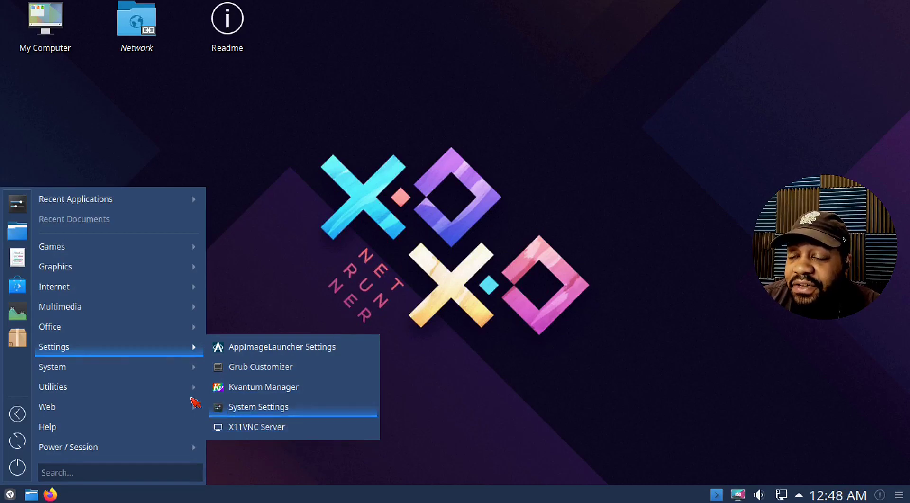
mouse_move(158, 369)
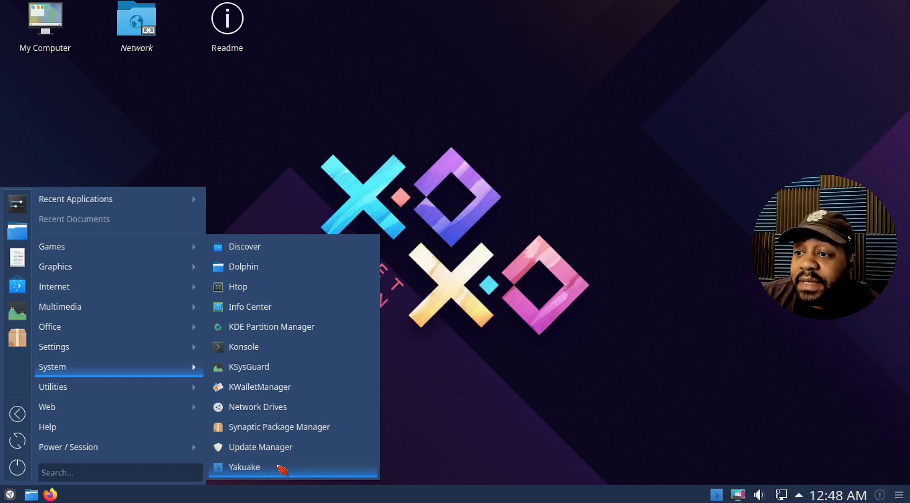
mouse_move(142, 386)
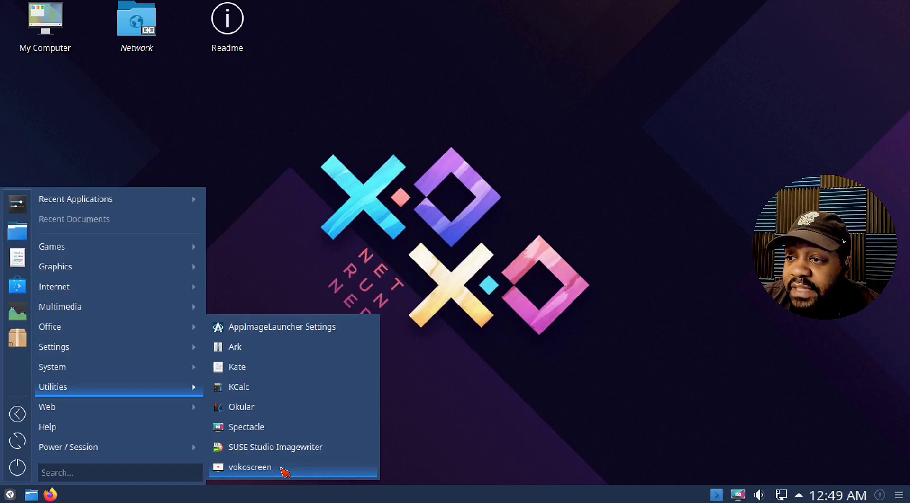
mouse_move(124, 405)
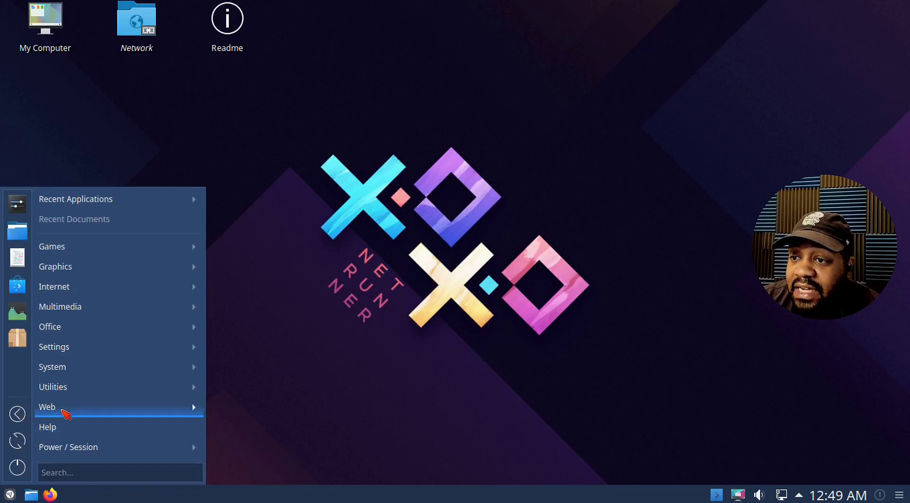
left_click(10, 496)
Step: Reopen the application menu and look over its logout, reboot and shut down options
left_click(10, 496)
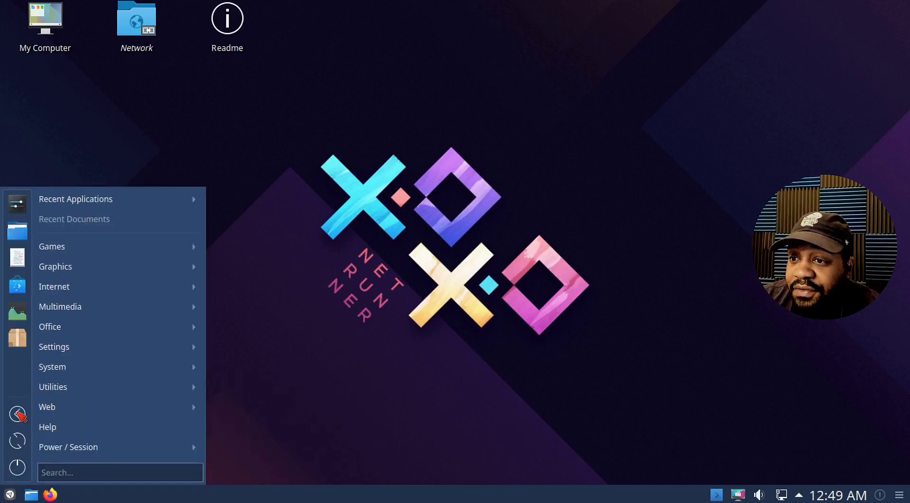
left_click(18, 469)
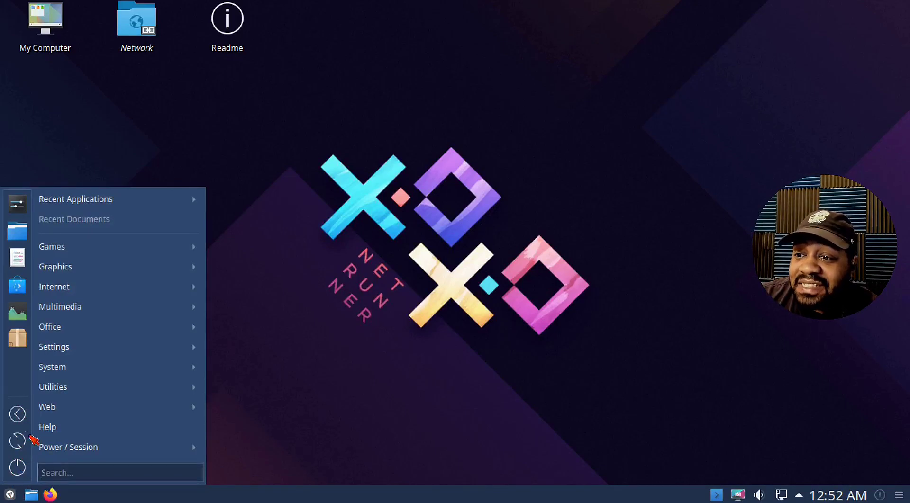
mouse_move(159, 447)
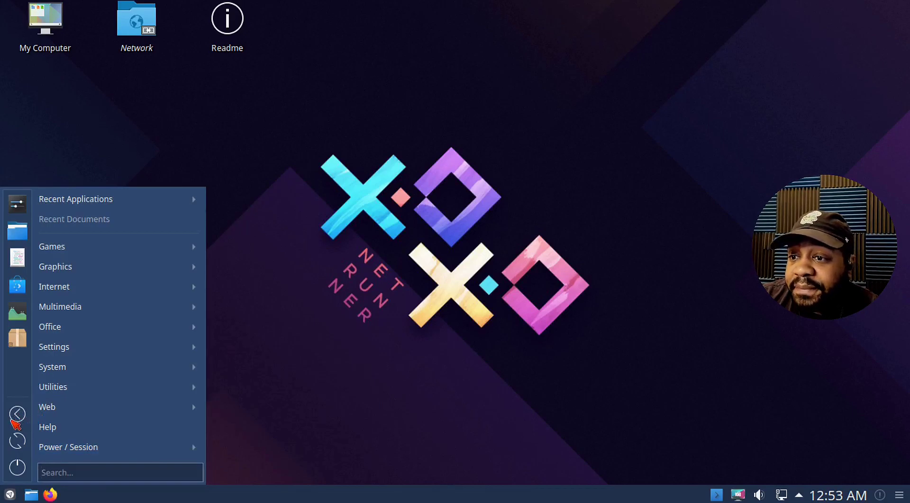
Step: Open System Settings from the Settings category and move its window fully onto the desktop
mouse_move(154, 371)
mouse_move(158, 352)
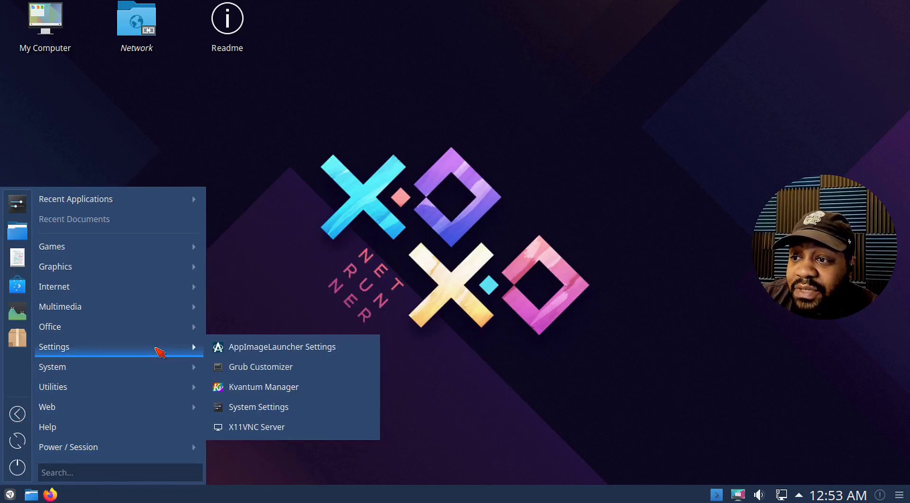
left_click(284, 409)
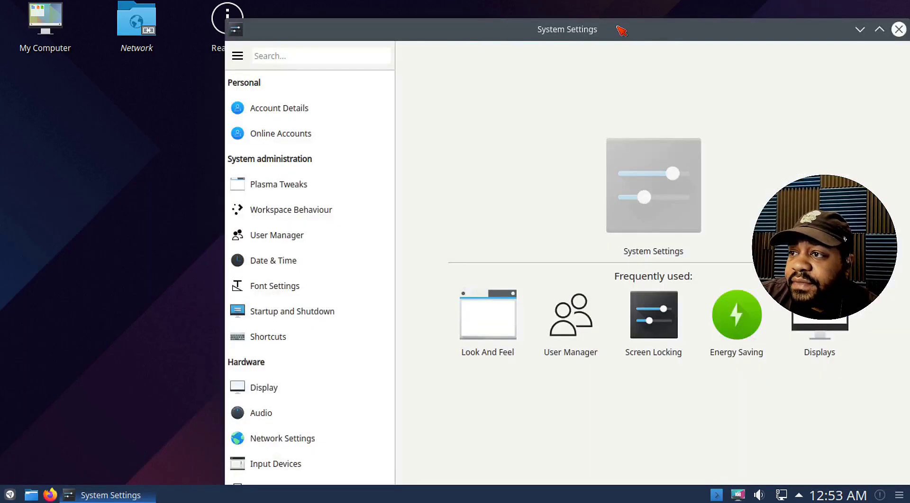
left_click_drag(618, 26, 474, 16)
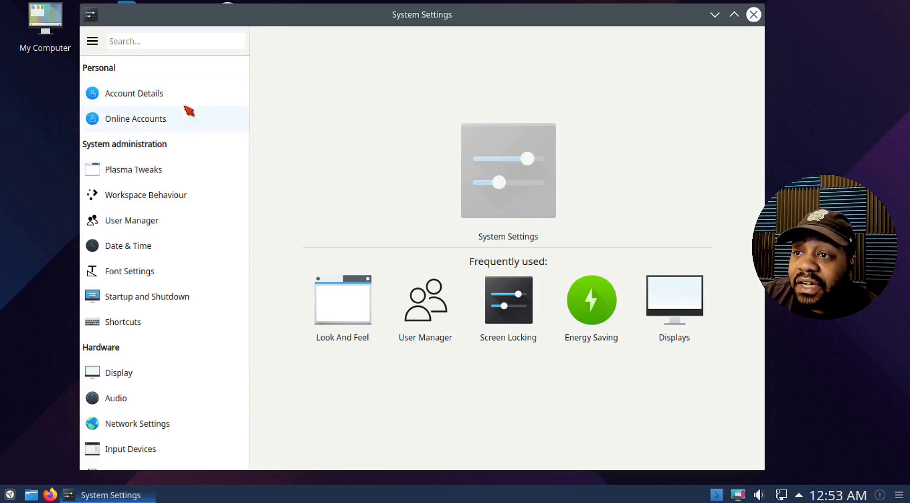
Step: View the Look And Feel, Desktop Theme, Desktop Effects and Widget Style pages of Plasma Tweaks
left_click(147, 172)
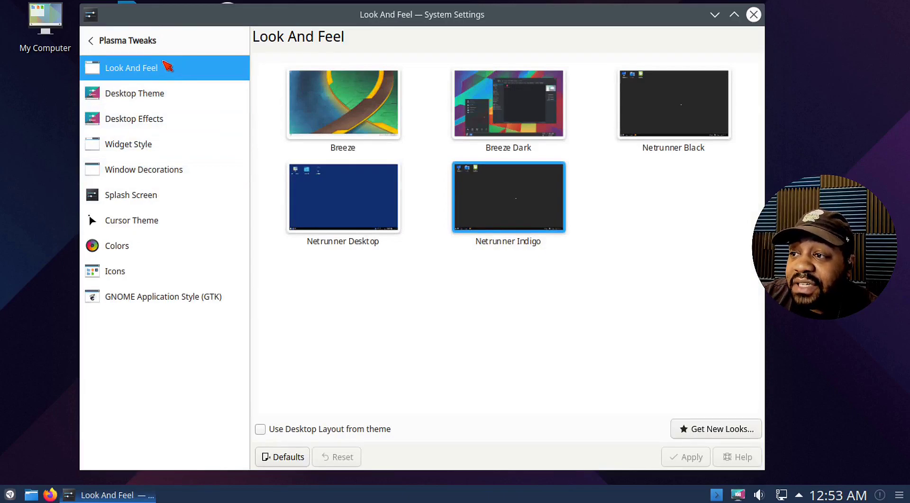
left_click(159, 92)
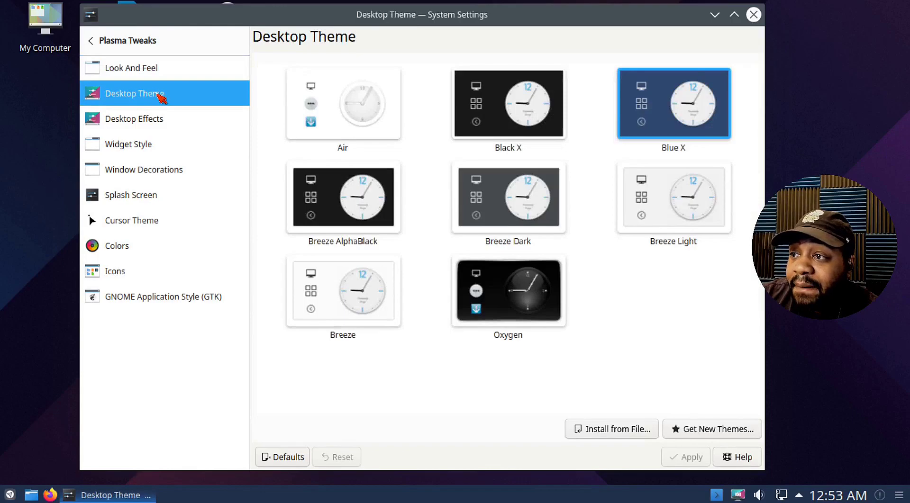
left_click(152, 121)
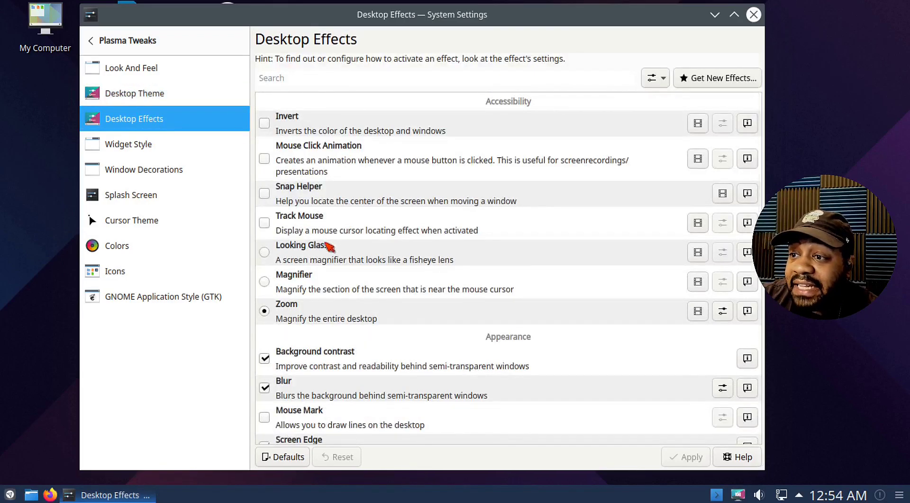
scroll(329, 249, "down", 5)
scroll(327, 268, "up", 5)
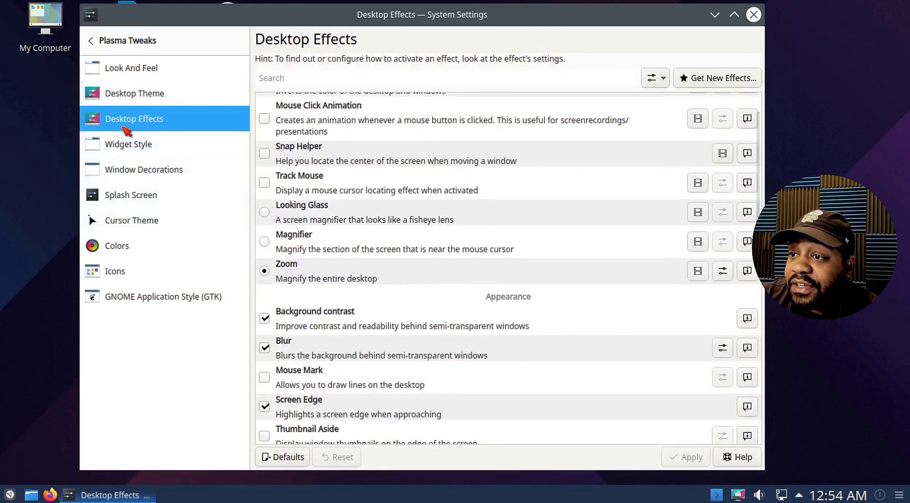
left_click(140, 146)
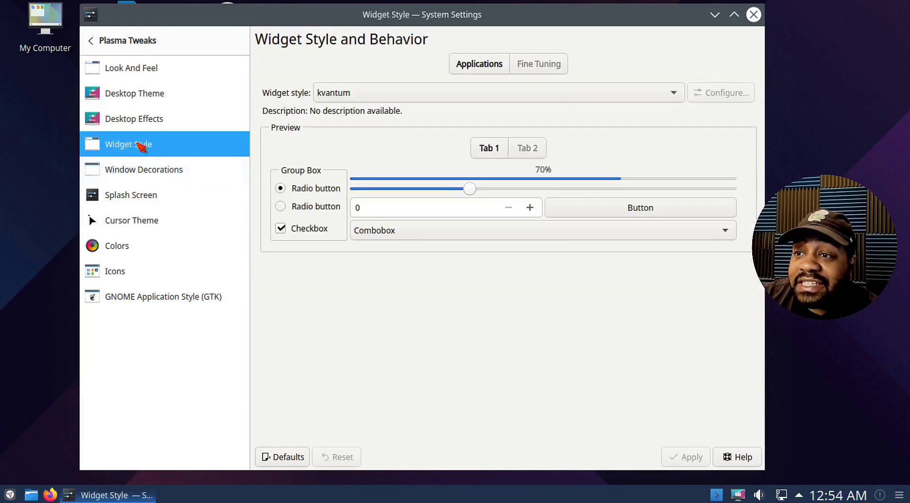
Step: View the Window Decorations and Splash Screen pages of Plasma Tweaks, discarding the pending window decoration changes
left_click(128, 166)
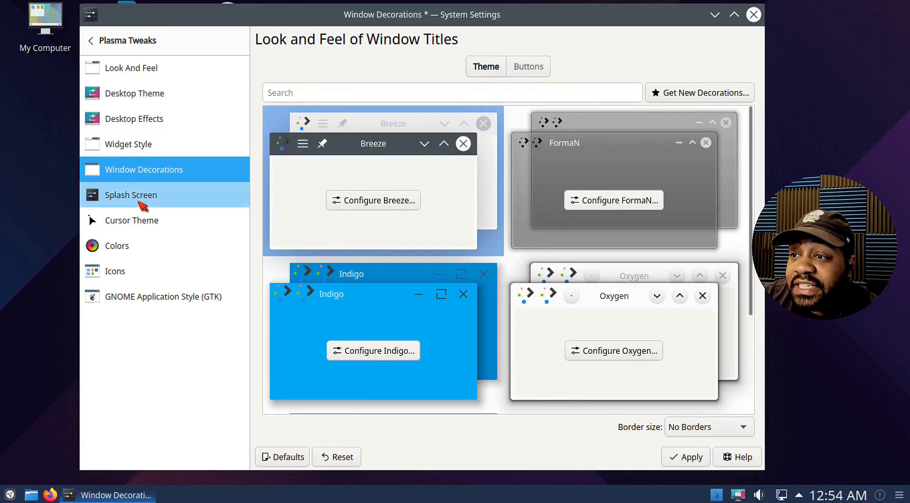
left_click(152, 202)
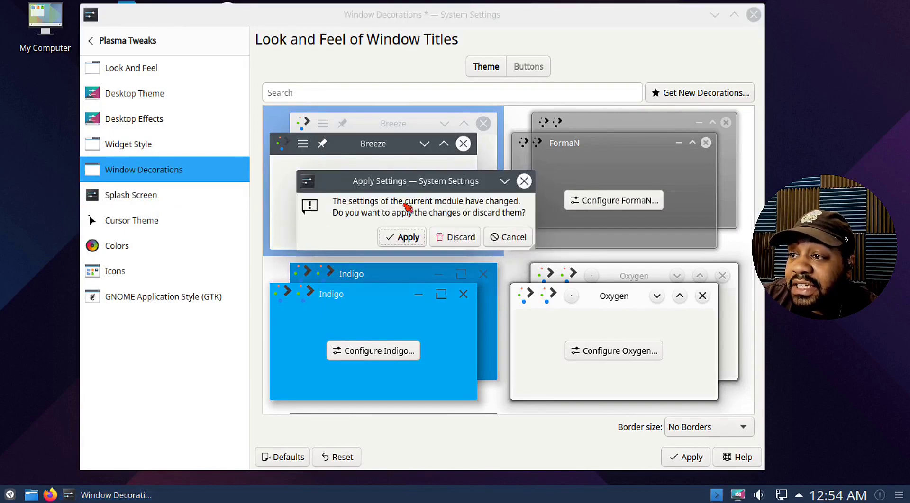
left_click(457, 237)
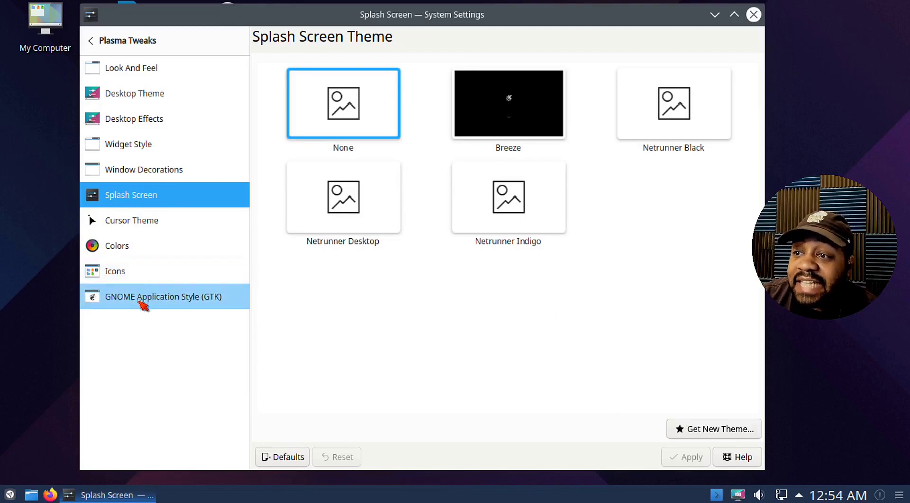
Step: View the Compositor page under Display and the About System page, and close System Settings
left_click(92, 41)
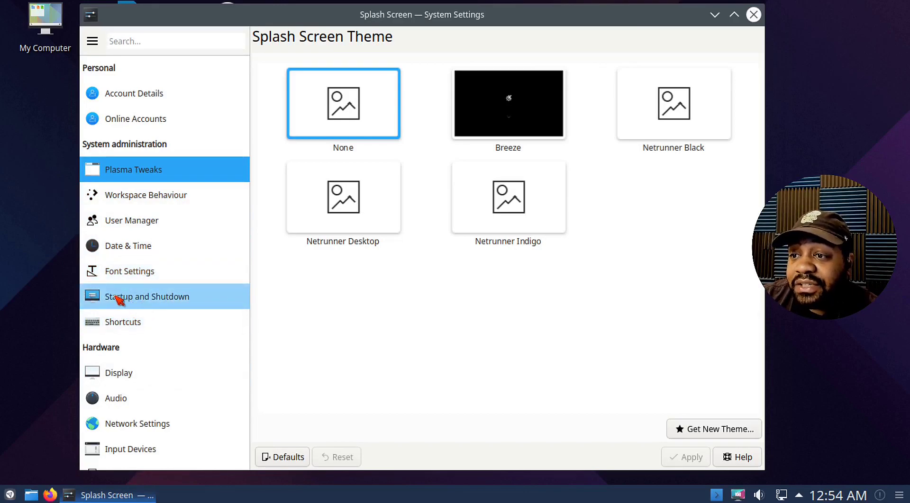
scroll(163, 349, "down", 5)
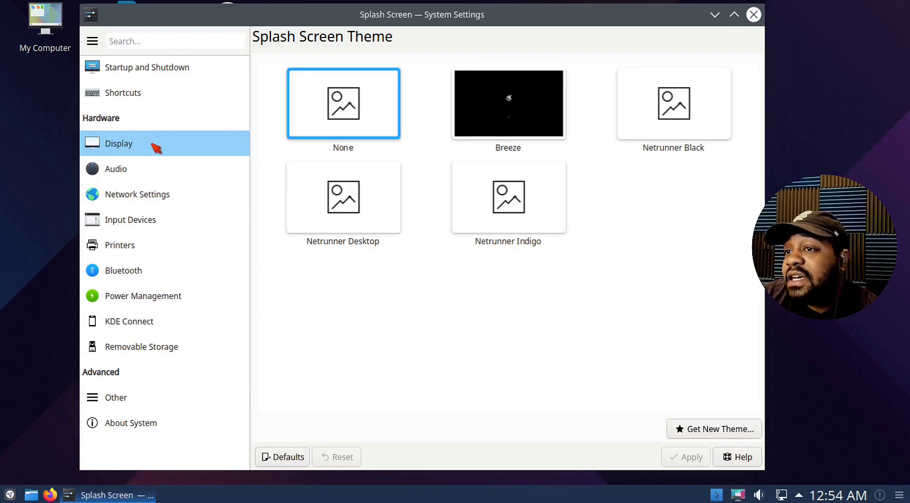
left_click(157, 147)
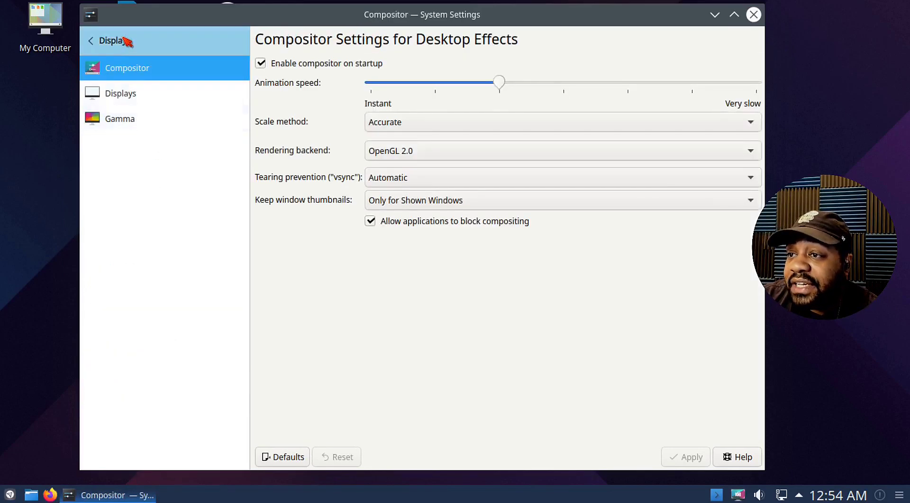
left_click(88, 43)
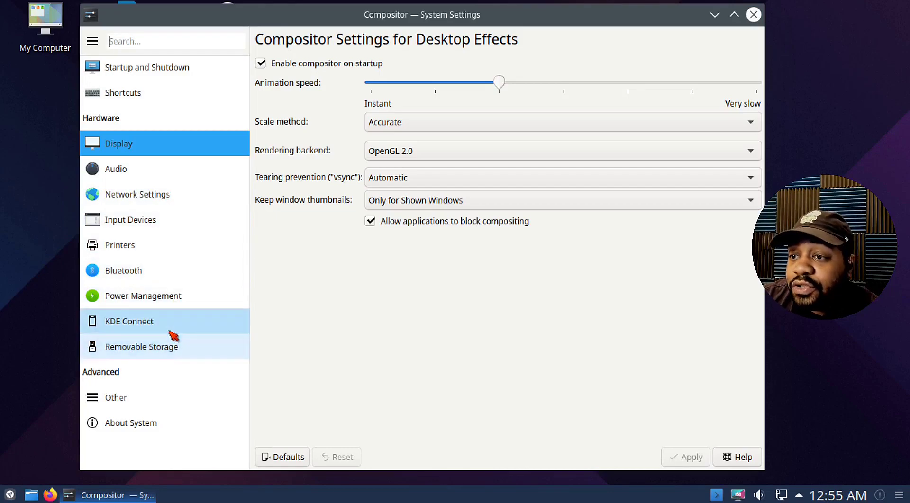
left_click(152, 426)
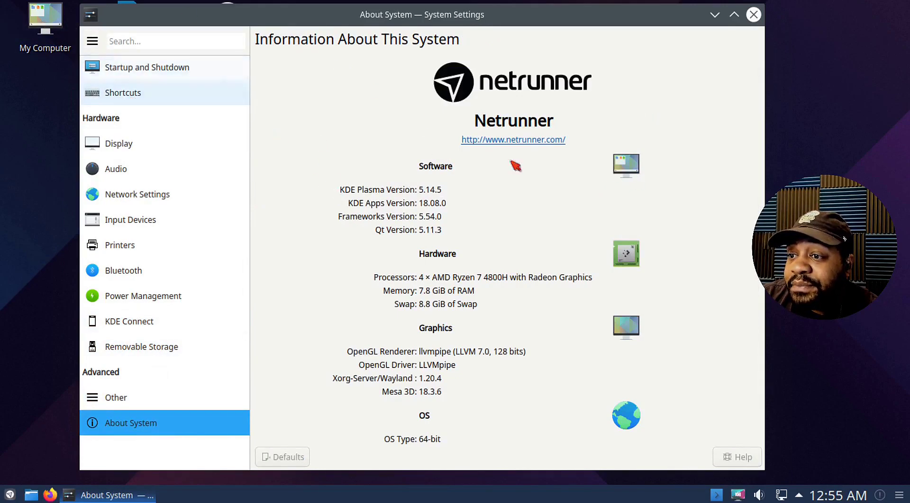
left_click(753, 14)
Step: Launch Synaptic Package Manager from the System category of the application menu
left_click(9, 495)
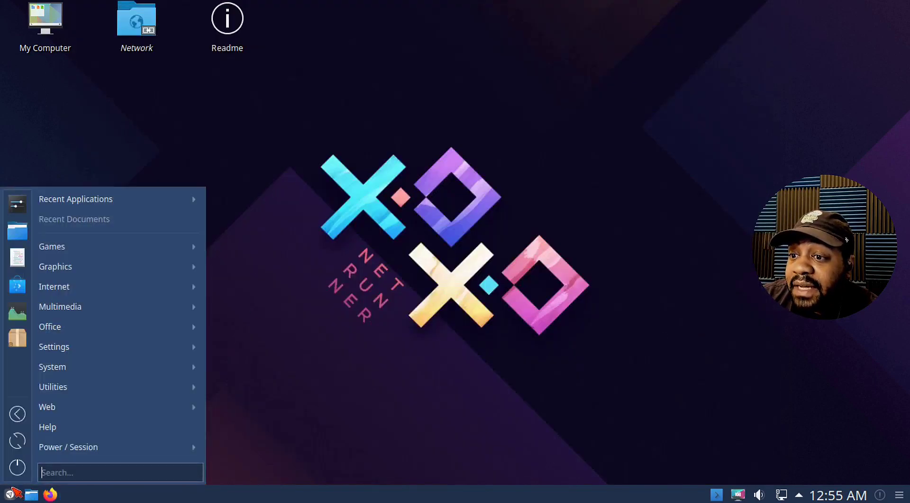
mouse_move(149, 390)
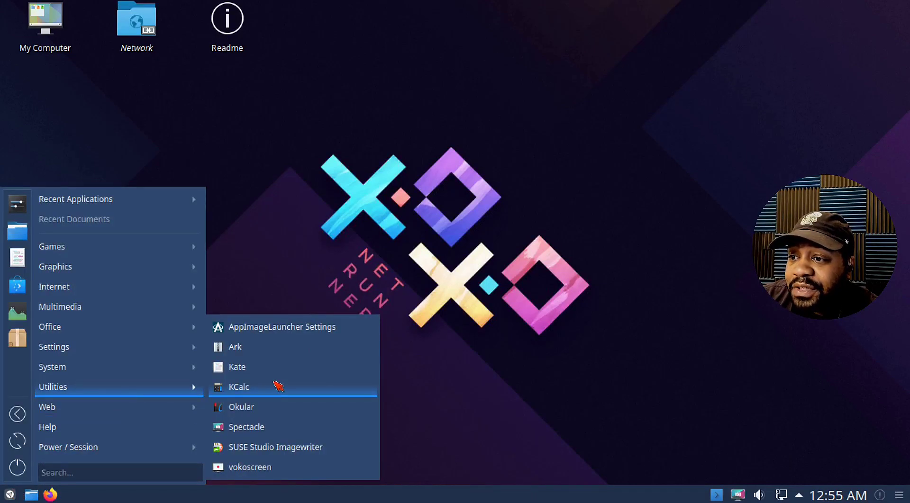
mouse_move(164, 363)
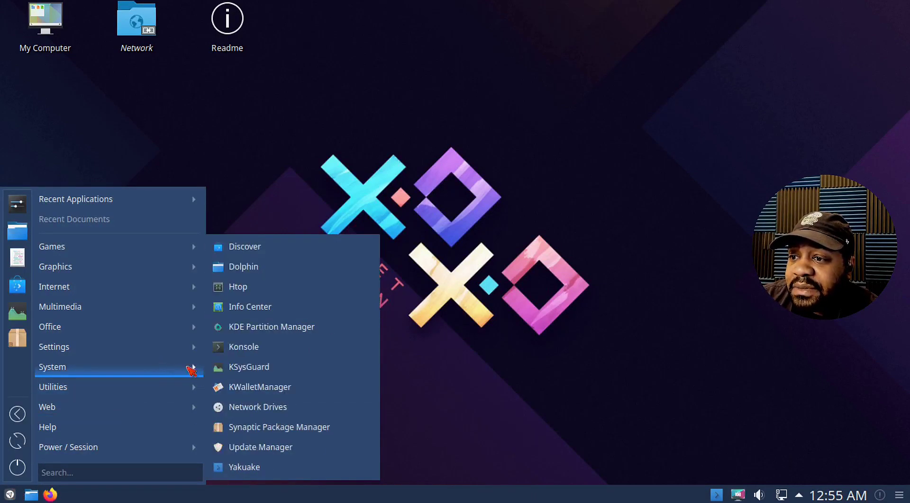
left_click(290, 428)
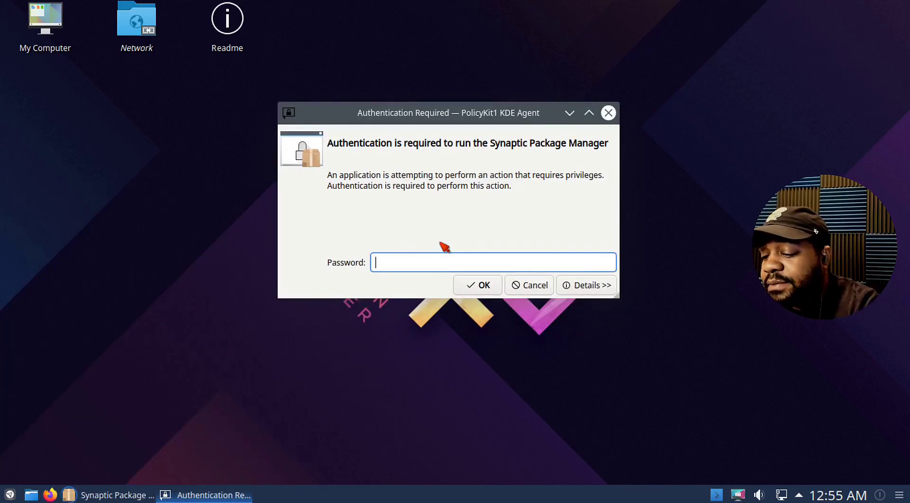
Step: Try to authenticate with the account password to run Synaptic Package Manager
type("********")
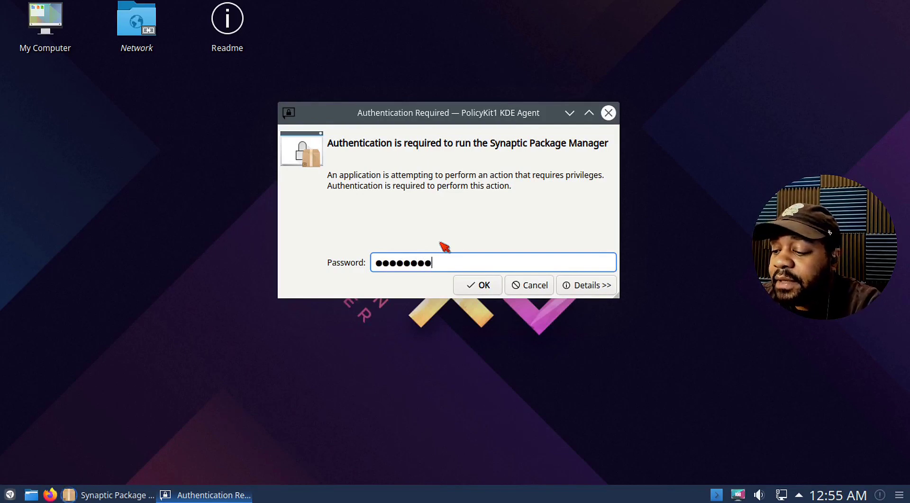
type("**")
key("Return")
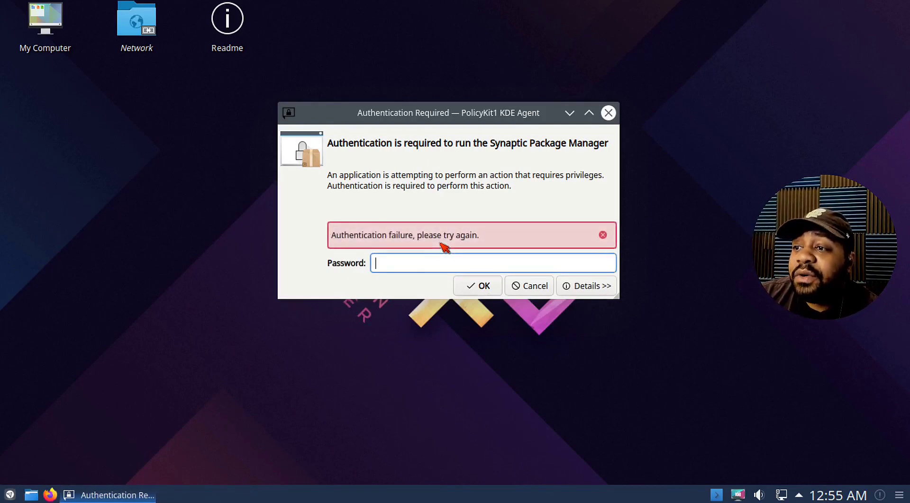
Step: Enter the account password again and confirm it to start Synaptic Package Manager
type("*****")
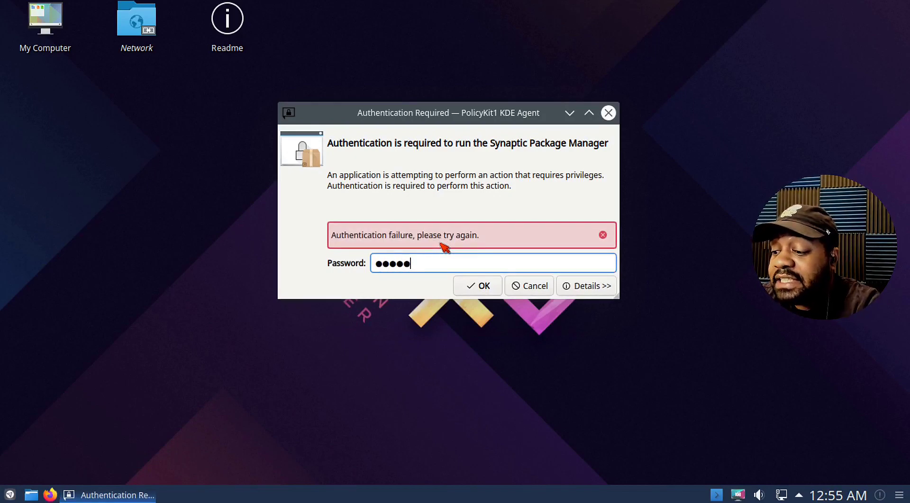
type("****")
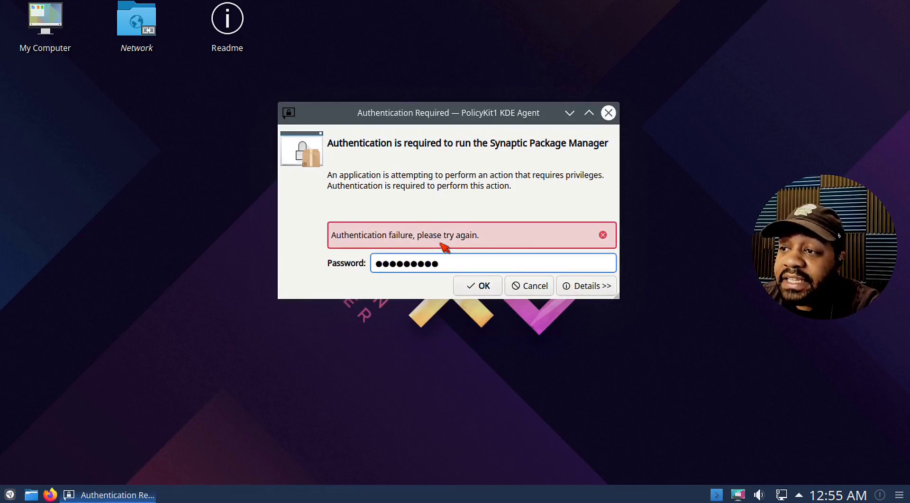
key("Return")
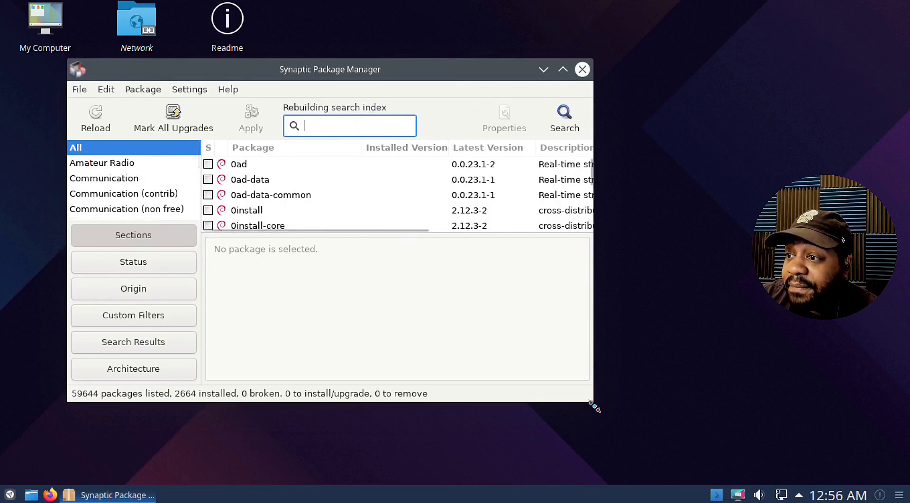
Step: Enlarge the Synaptic Package Manager window to look over its package list, and close it
left_click_drag(593, 404, 826, 446)
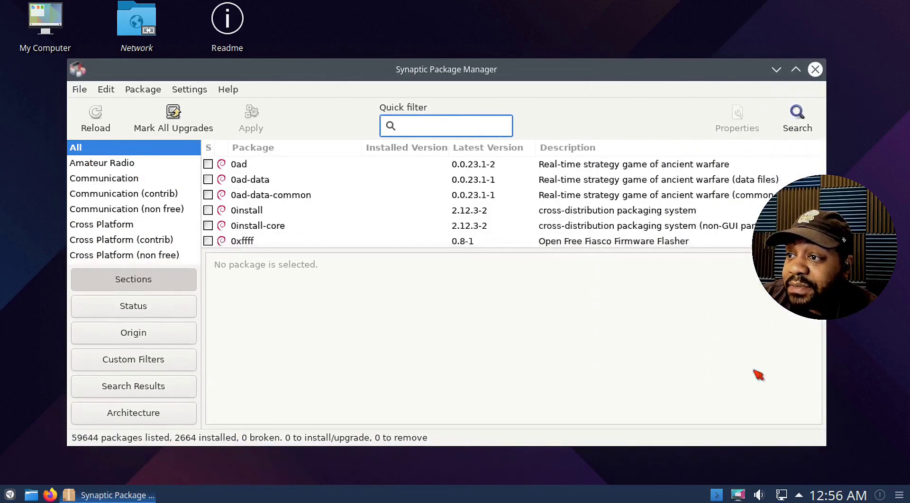
left_click(816, 70)
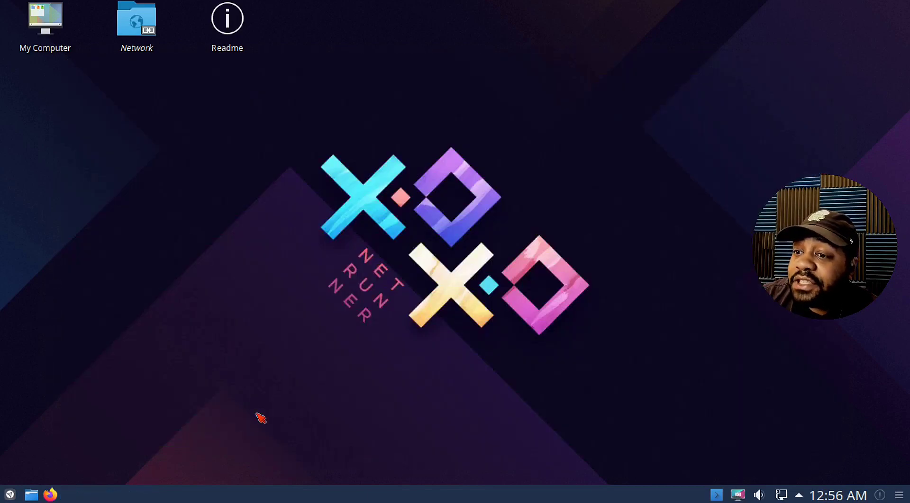
Step: Open Update Manager from the System category, refresh its list of available updates, and close it
left_click(9, 496)
mouse_move(157, 372)
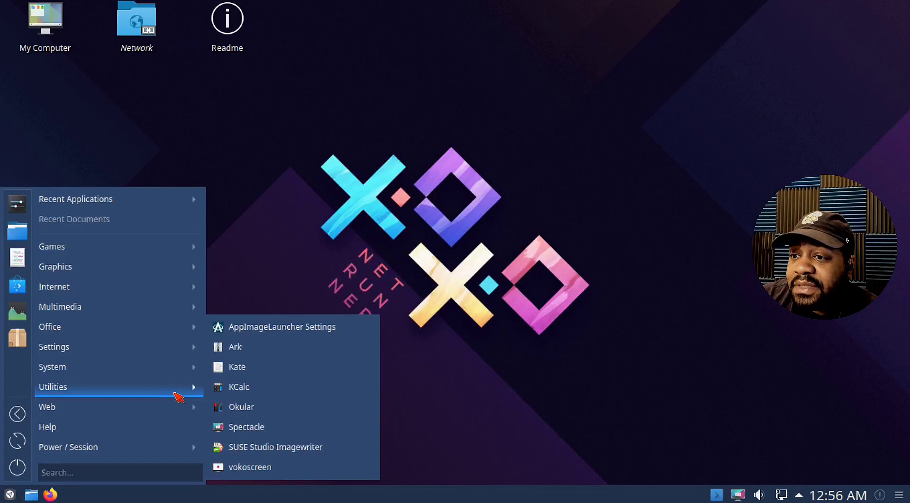
left_click(260, 452)
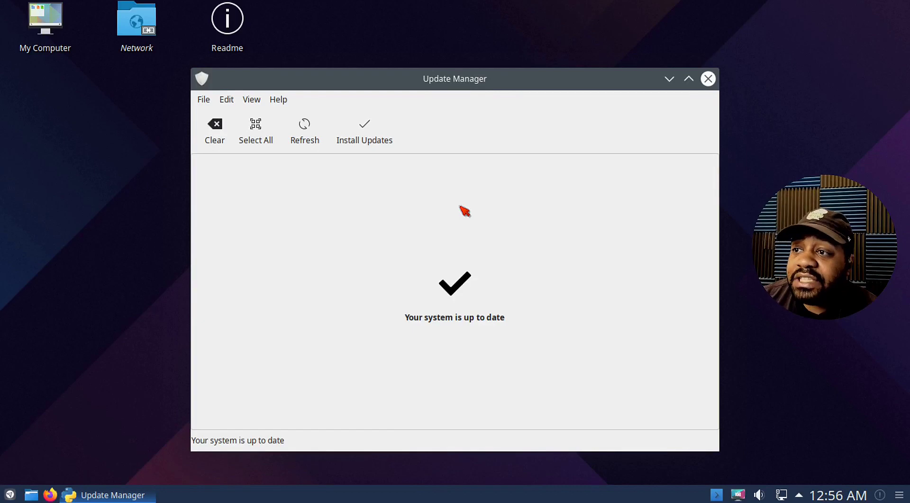
left_click(299, 138)
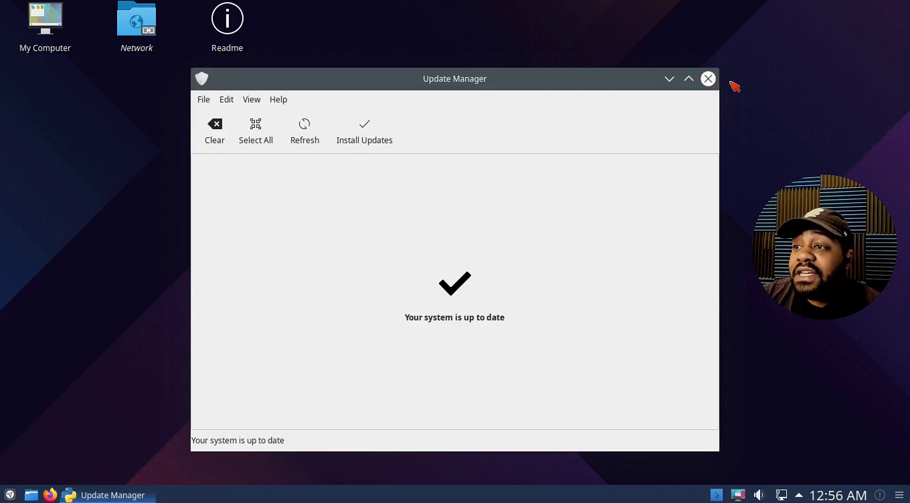
left_click(707, 79)
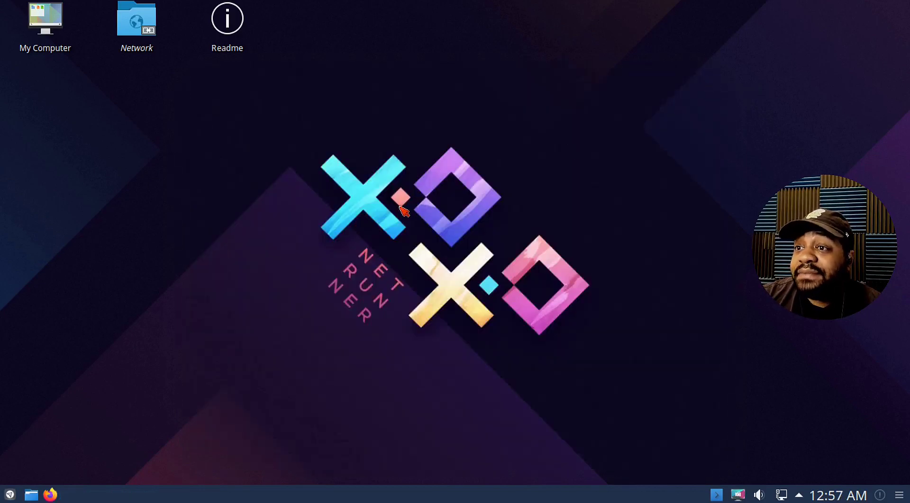